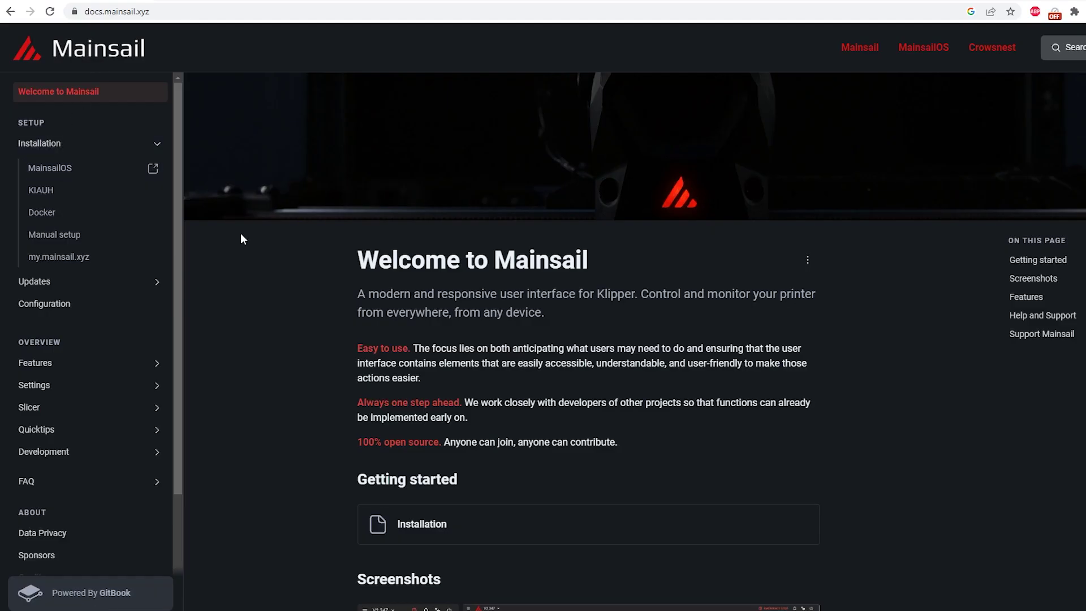
Navigate Mainsail Docs from Installation via MainsailOS Getting started to the Raspberry Pi OS based guide.
click(85, 144)
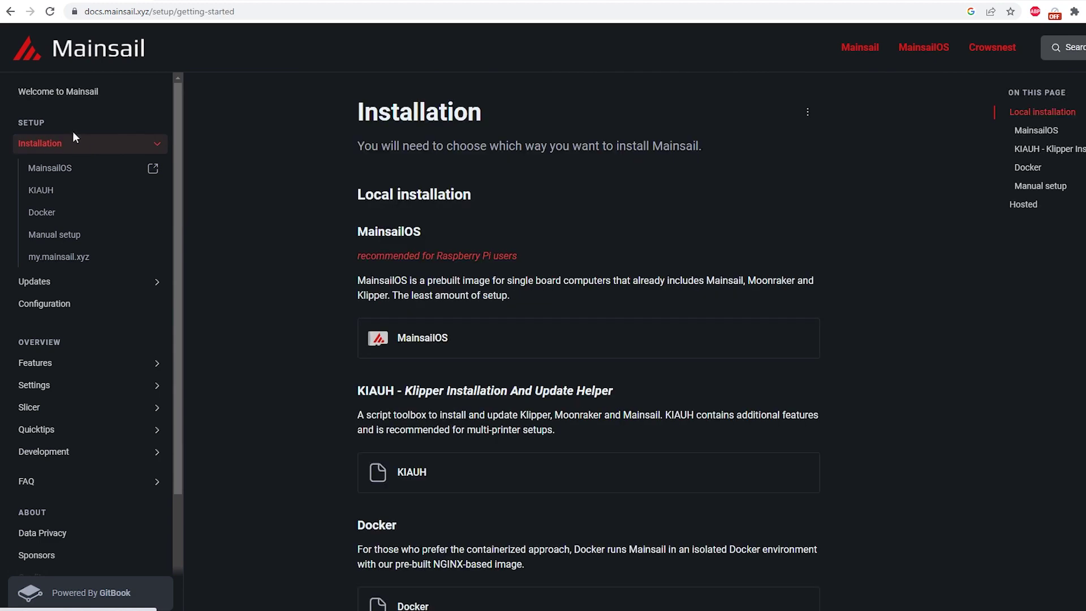
click(431, 342)
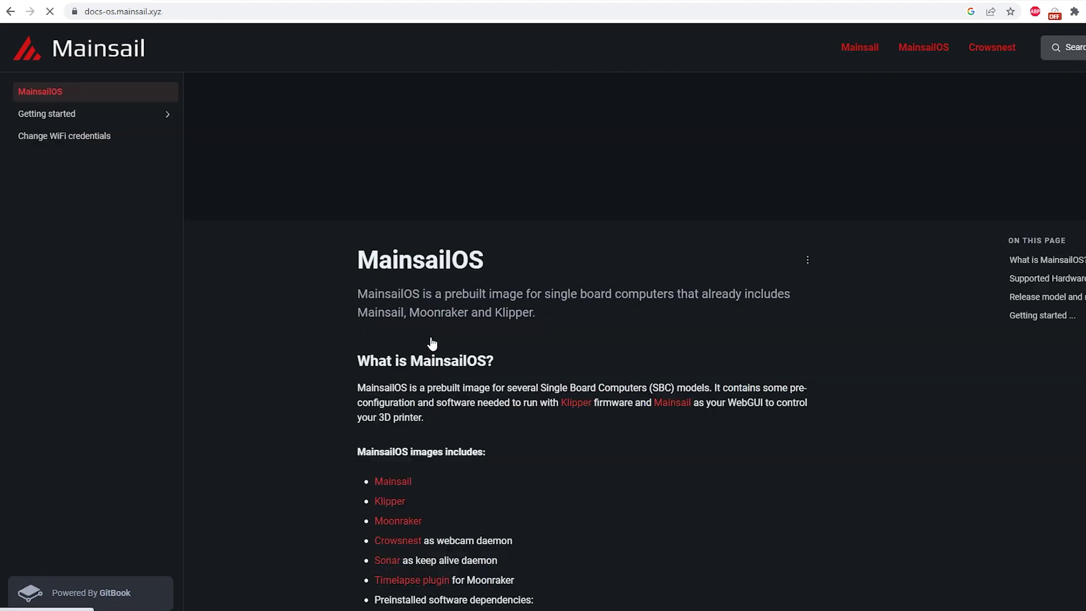
scroll(285, 368, down, 8)
scroll(288, 365, down, 8)
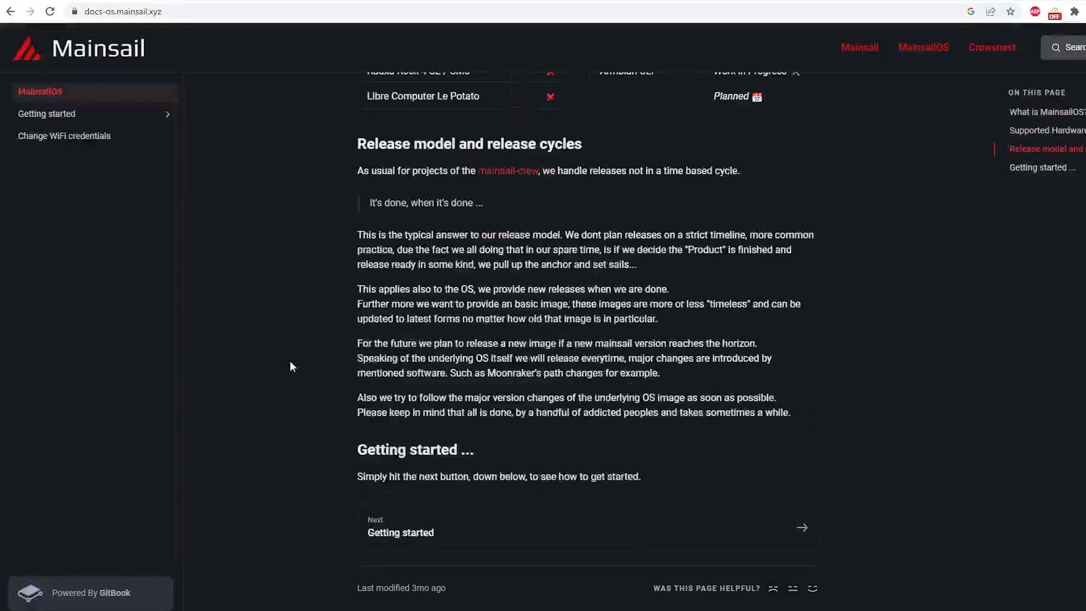
click(556, 525)
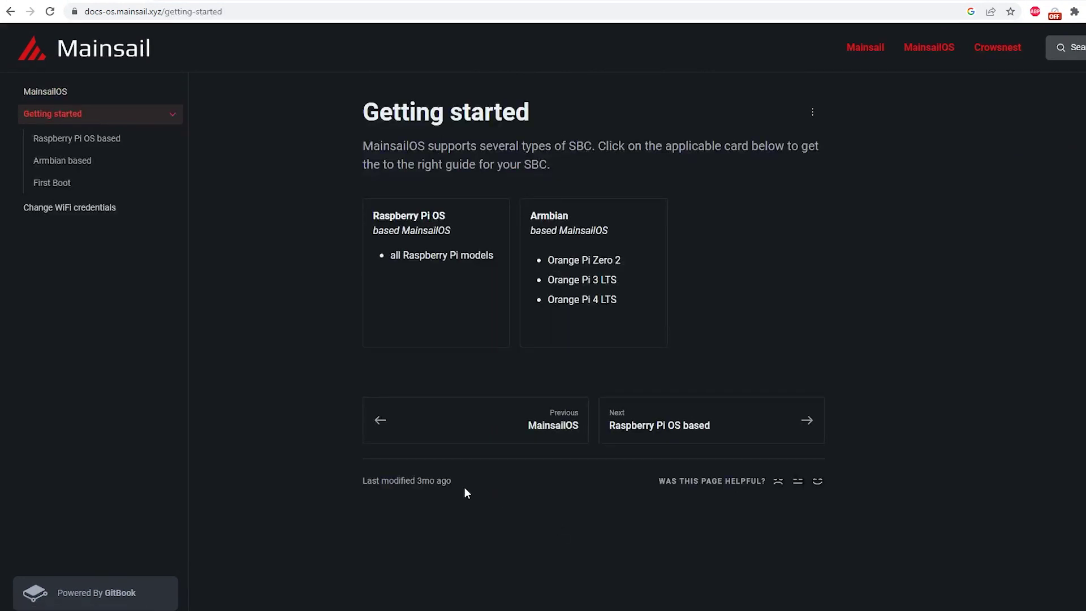
click(450, 265)
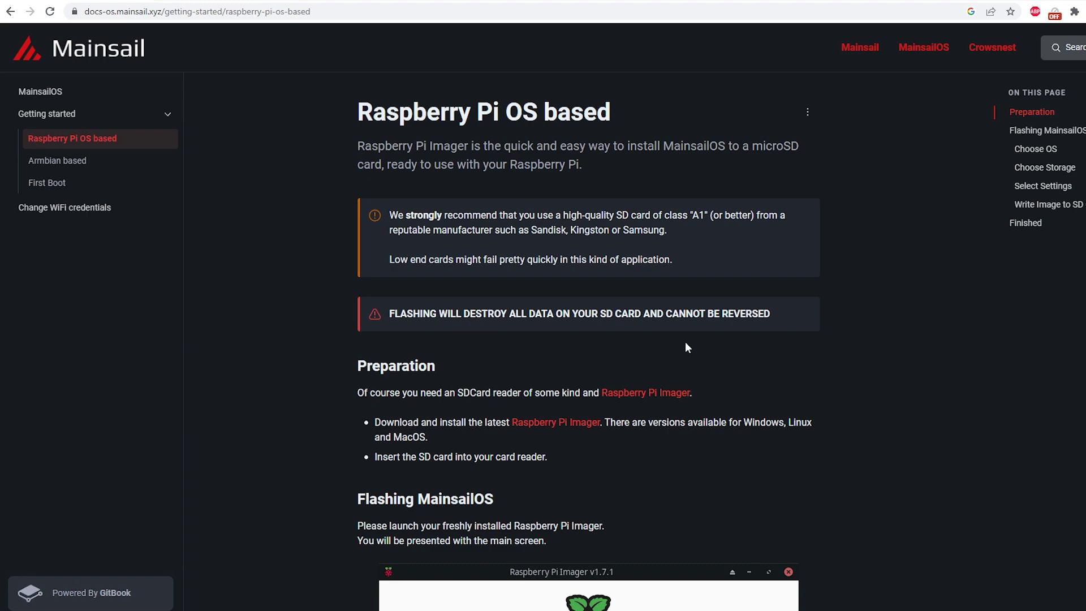
scroll(685, 342, down, 4)
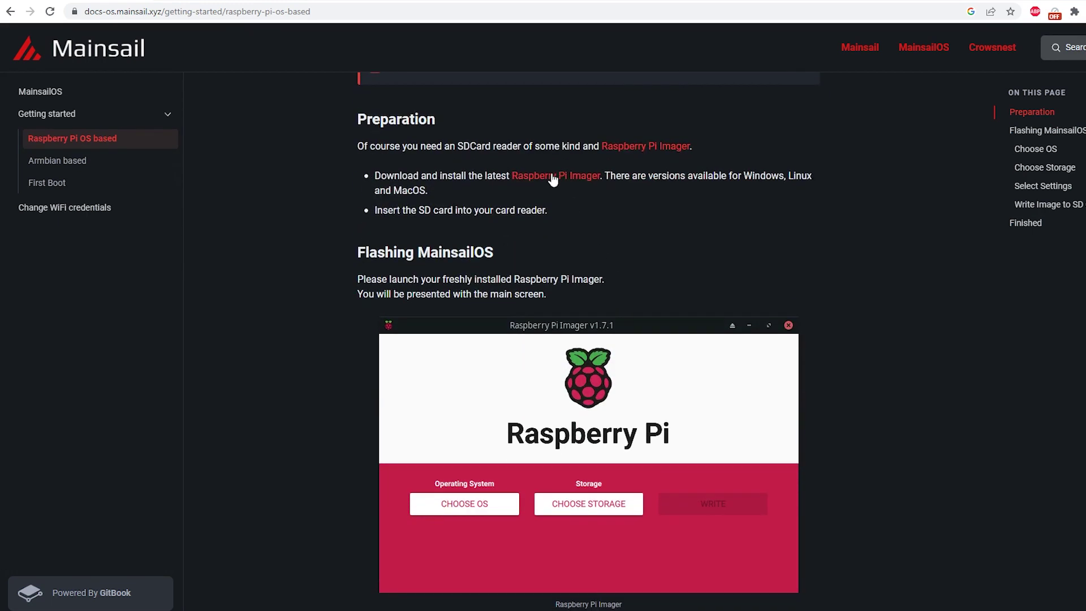
Download the Raspberry Pi Imager 1.7.5 Windows installer and install it.
click(553, 180)
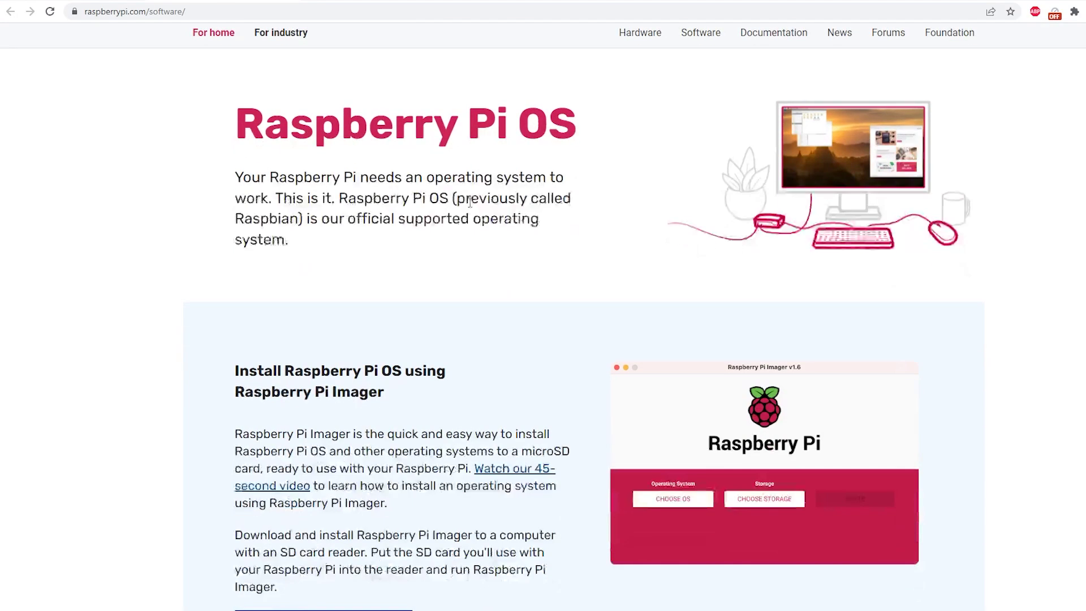
scroll(469, 202, down, 3)
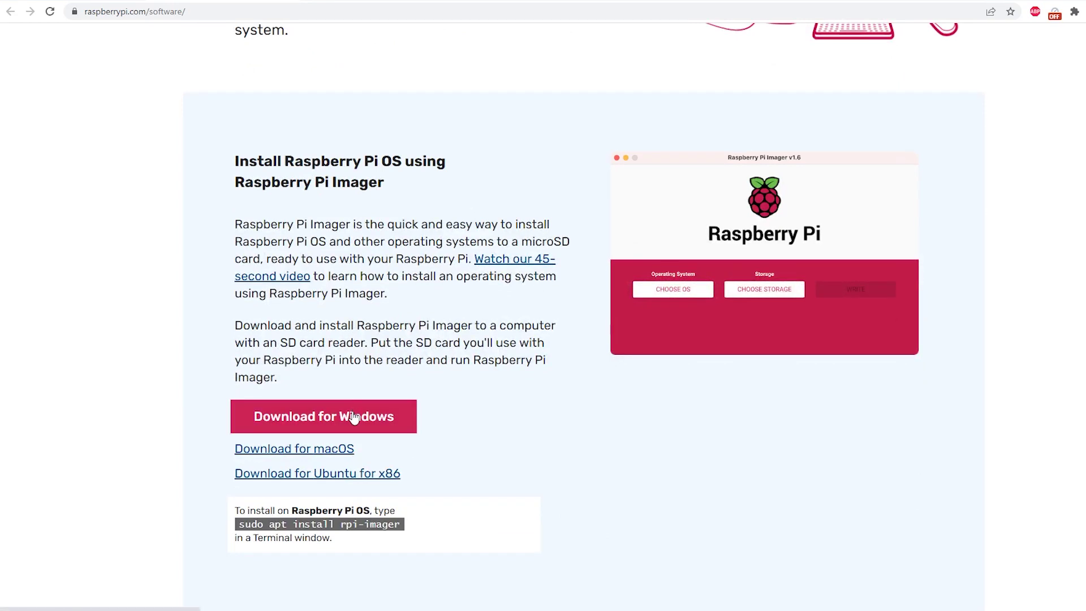
click(353, 418)
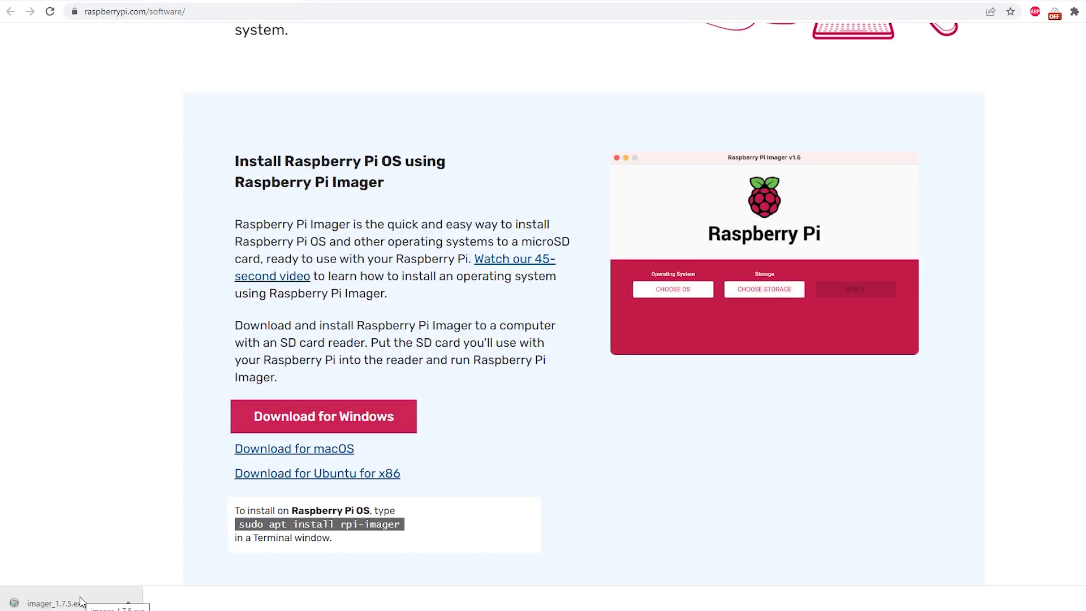
click(81, 601)
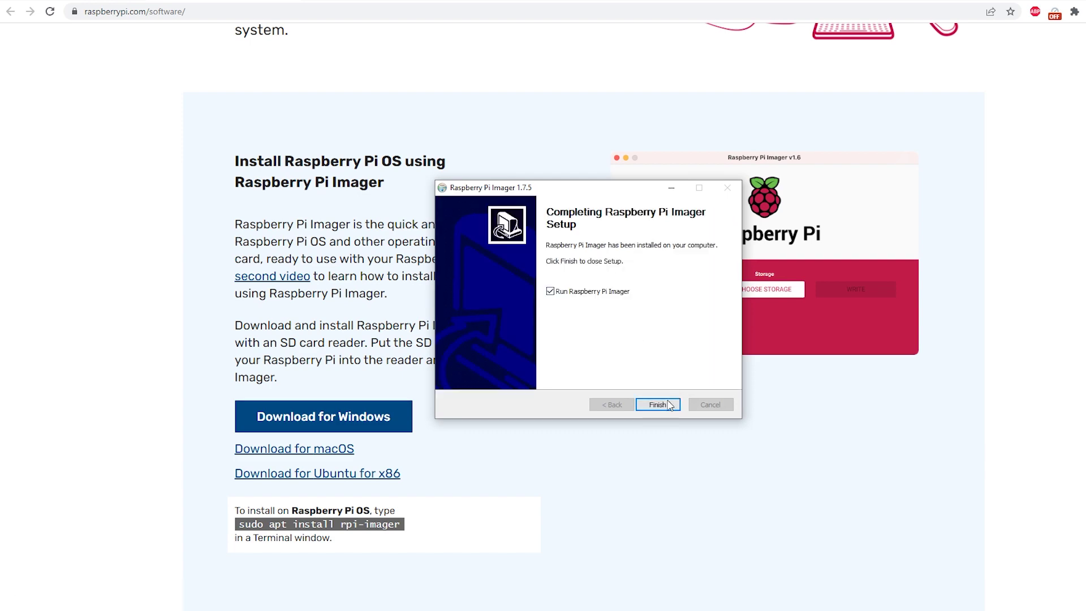
click(659, 404)
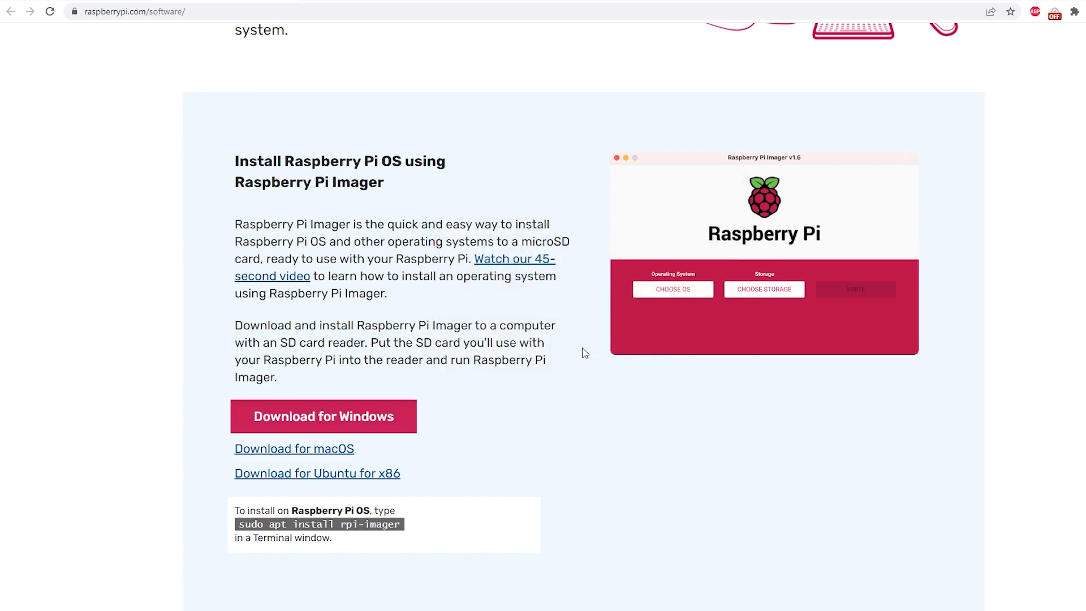
Return to the Mainsail guide's Choose OS instructions.
click(113, 4)
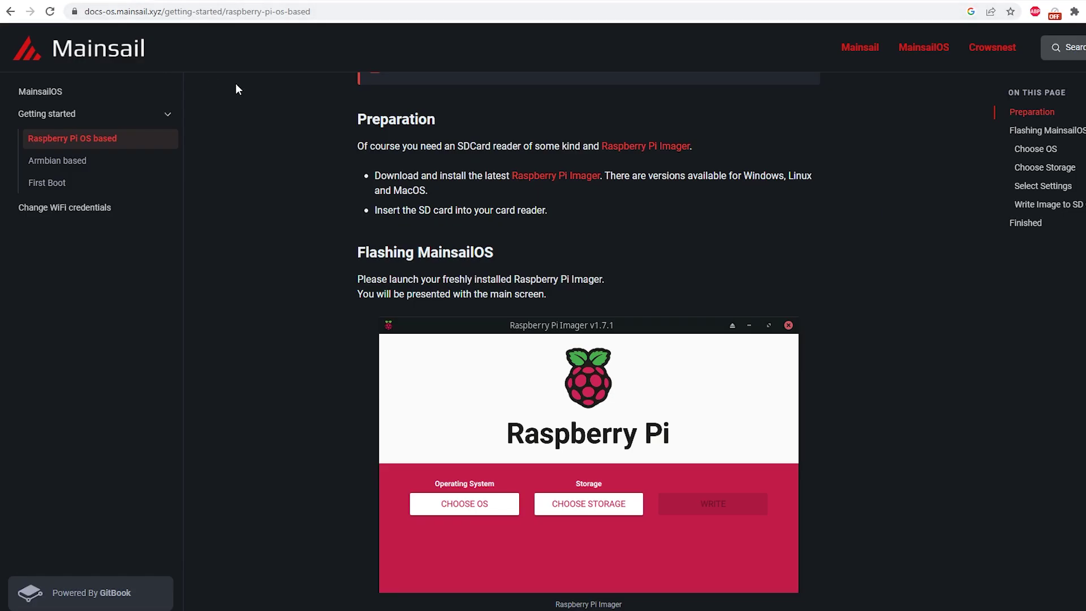
scroll(405, 310, down, 4)
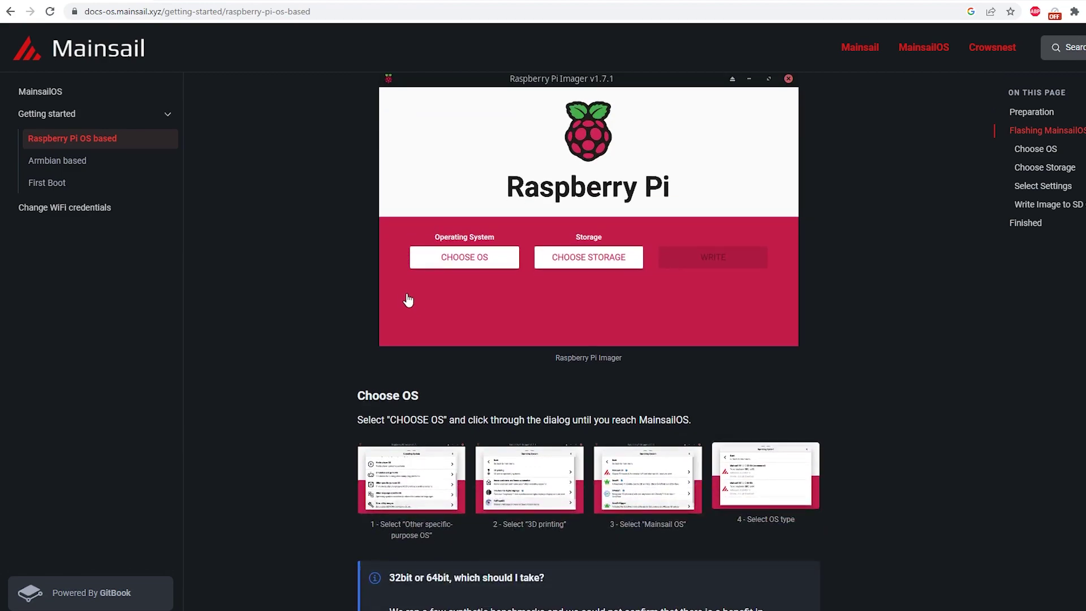
scroll(400, 298, down, 2)
Choose Mainsail OS 1.2.1 32-Bit under 3D printing and the 31.9 GB NORELSYS USB device as storage.
scroll(433, 252, down, 3)
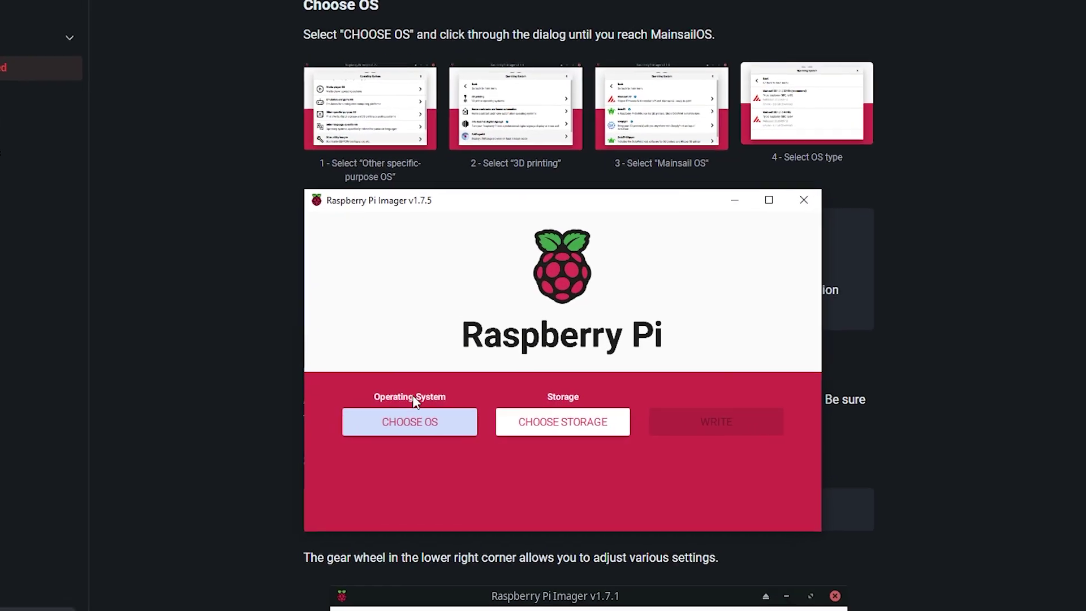
click(351, 422)
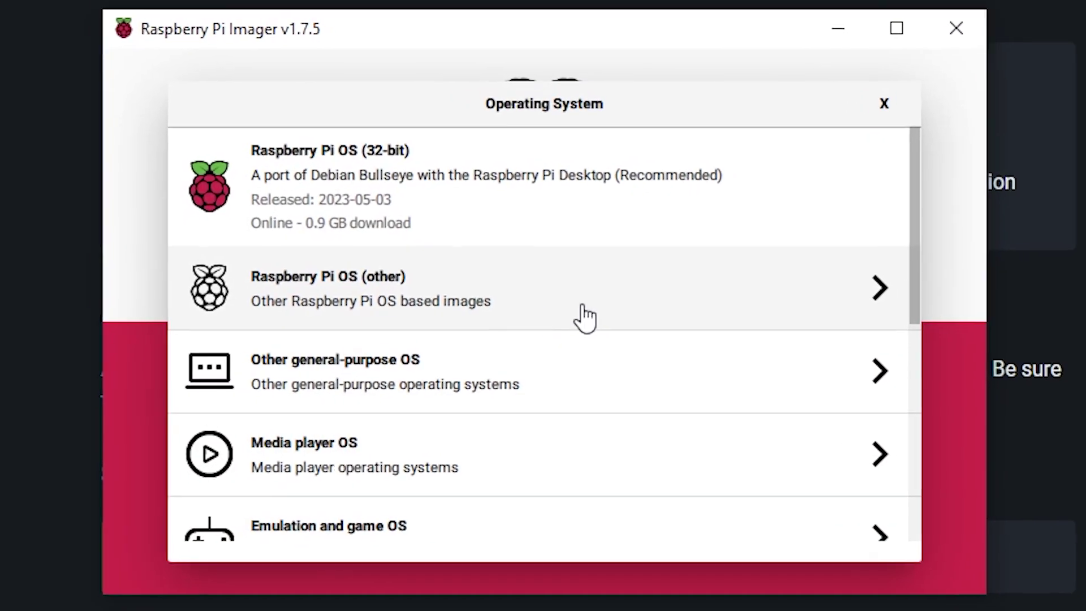
scroll(509, 334, down, 2)
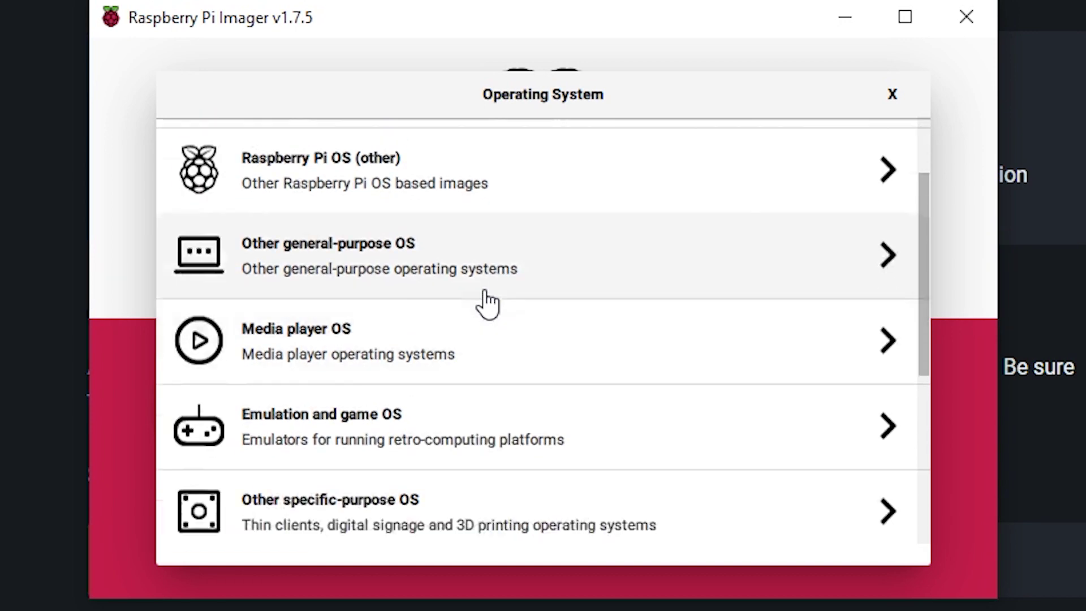
scroll(485, 304, down, 5)
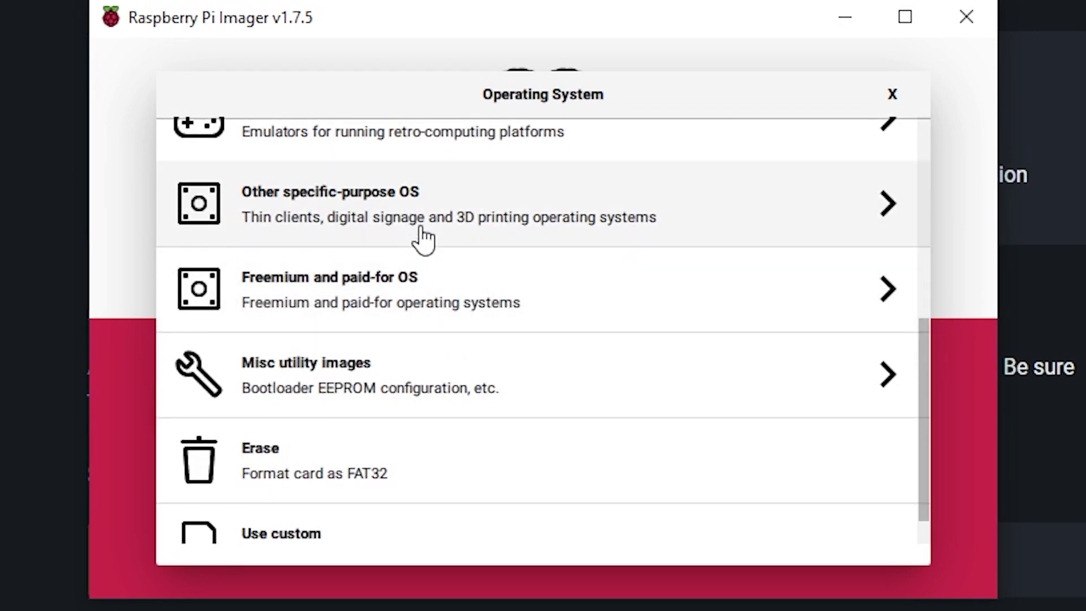
click(433, 218)
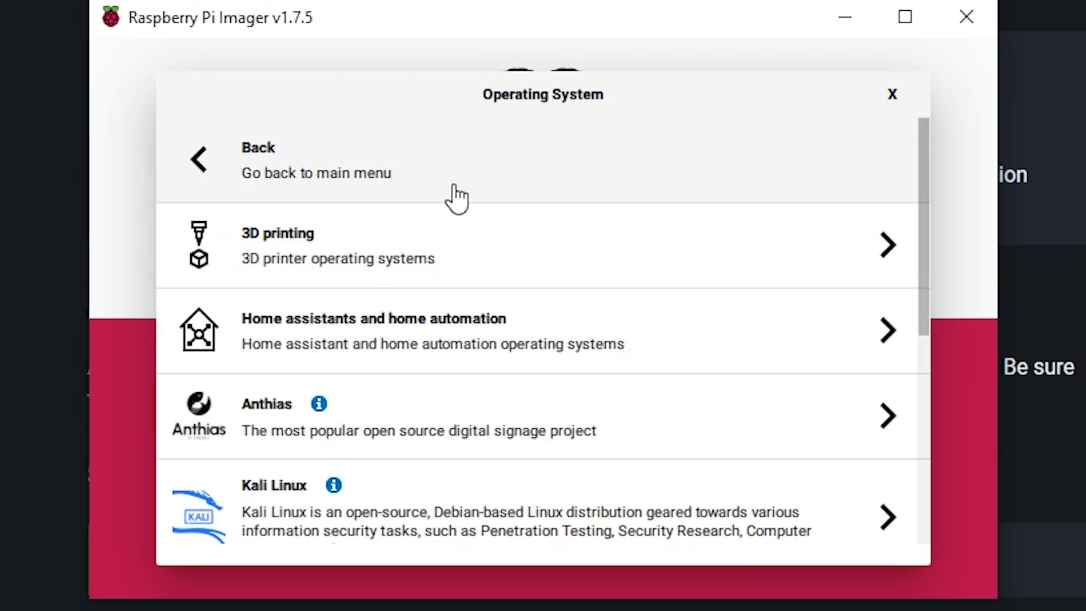
click(463, 259)
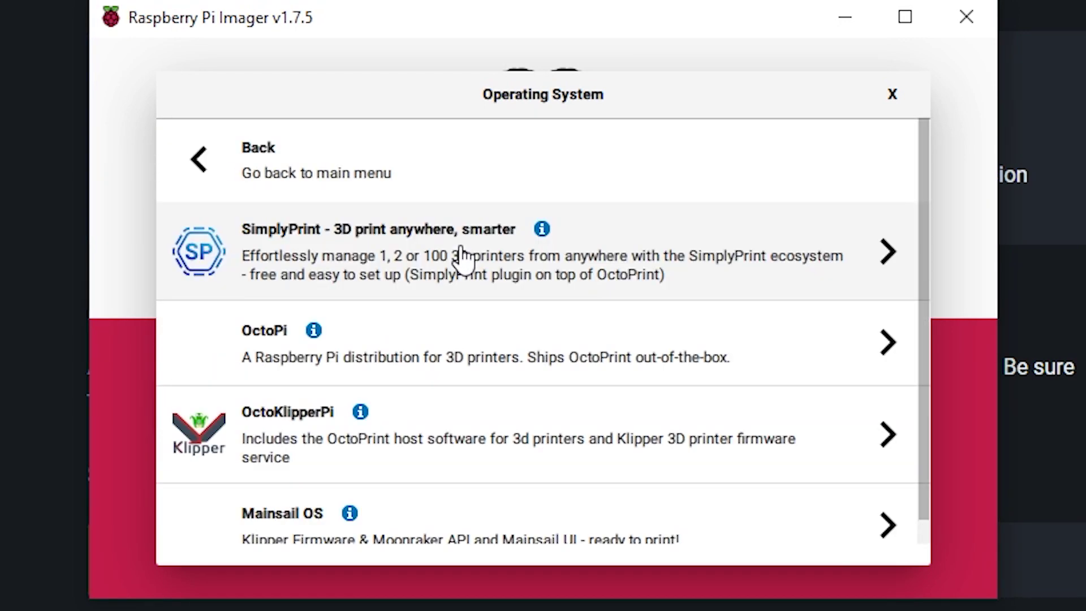
scroll(450, 255, down, 1)
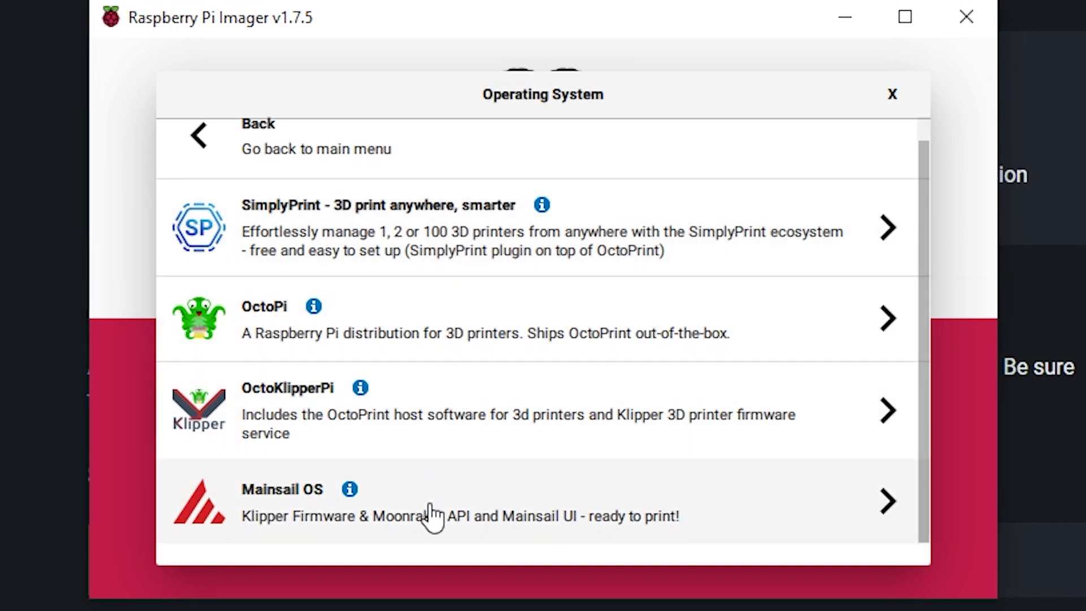
click(433, 515)
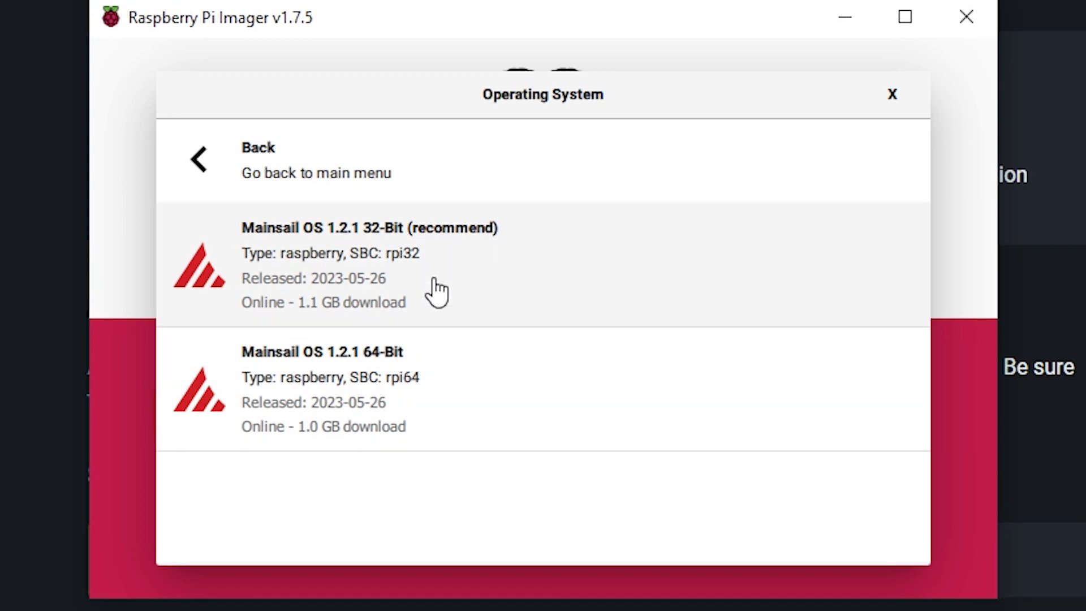
click(454, 265)
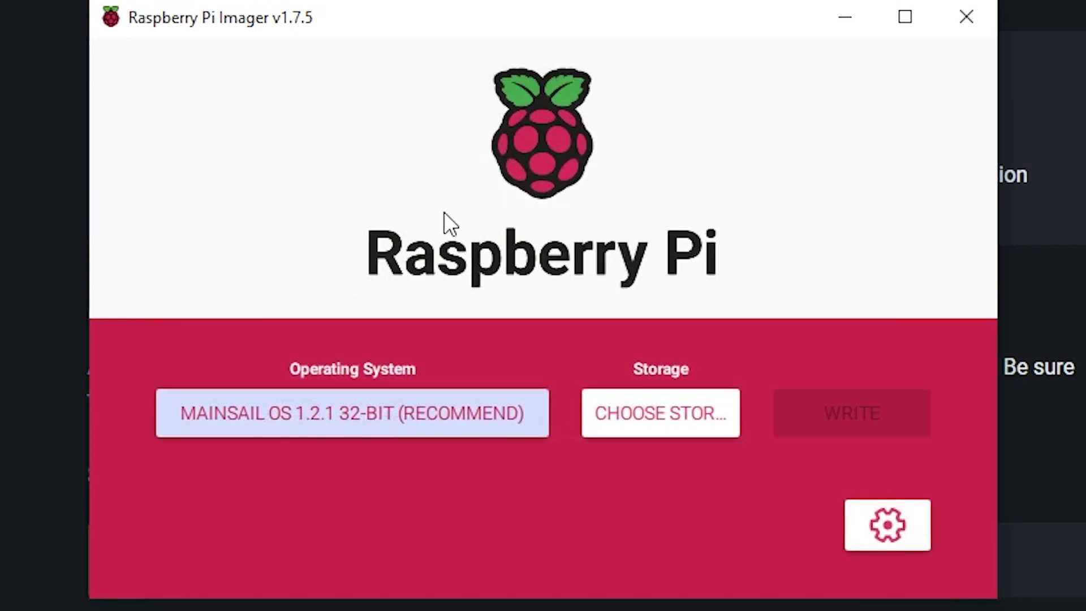
click(660, 413)
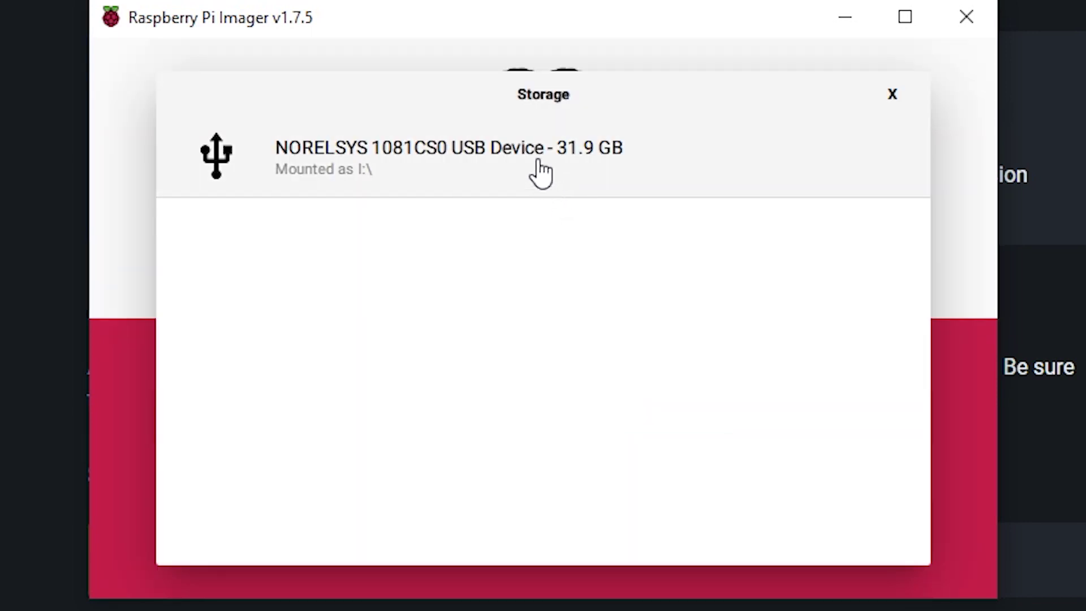
click(541, 168)
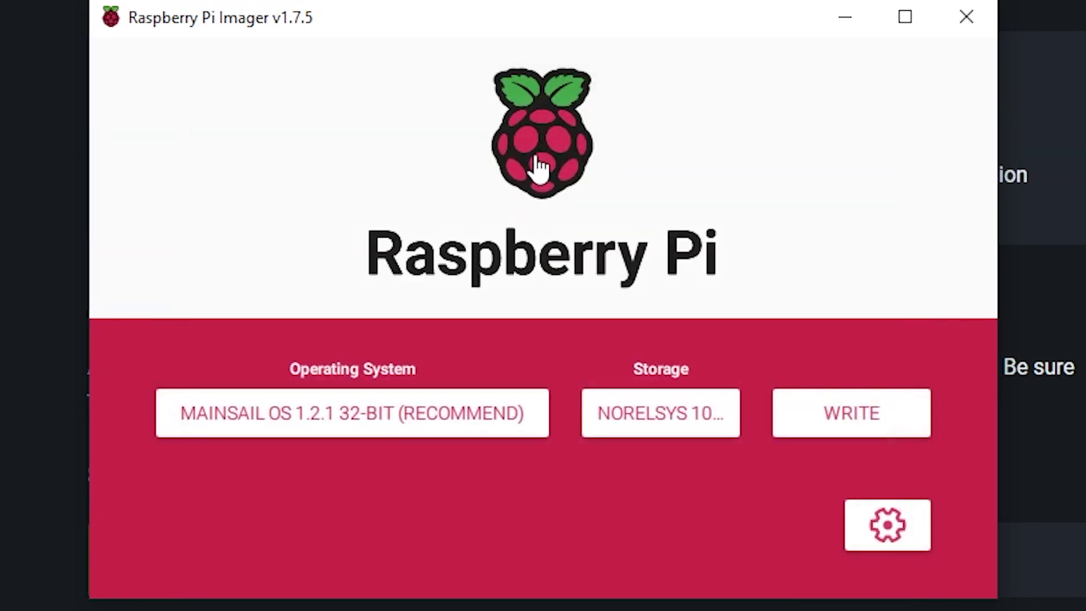
Set a custom hostname of Ender3V2Neo in the Imager's advanced options.
click(888, 525)
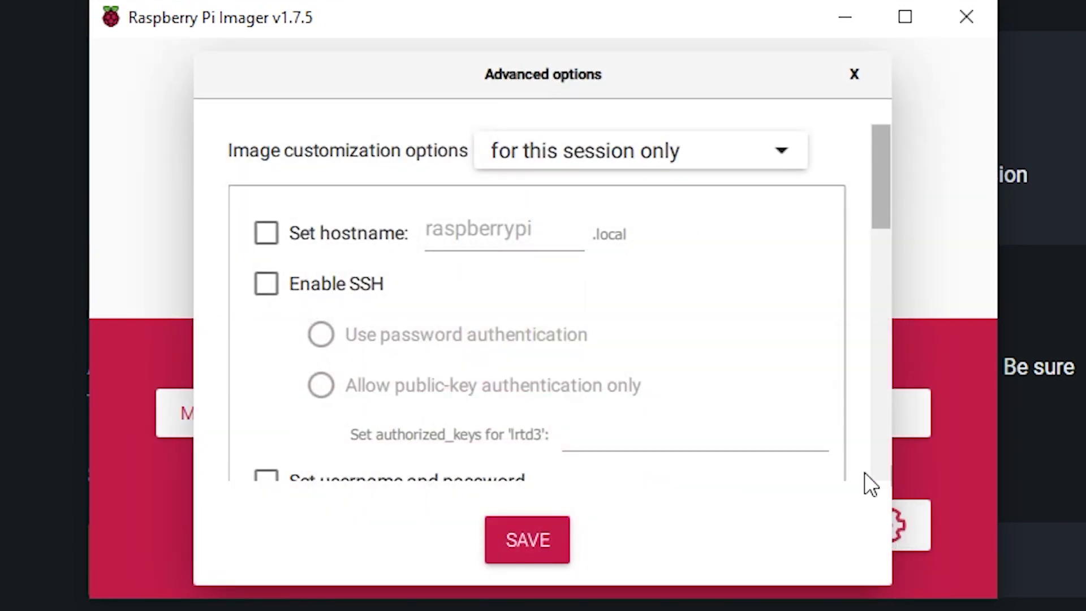
click(266, 232)
double_click(554, 230)
text(Ender)
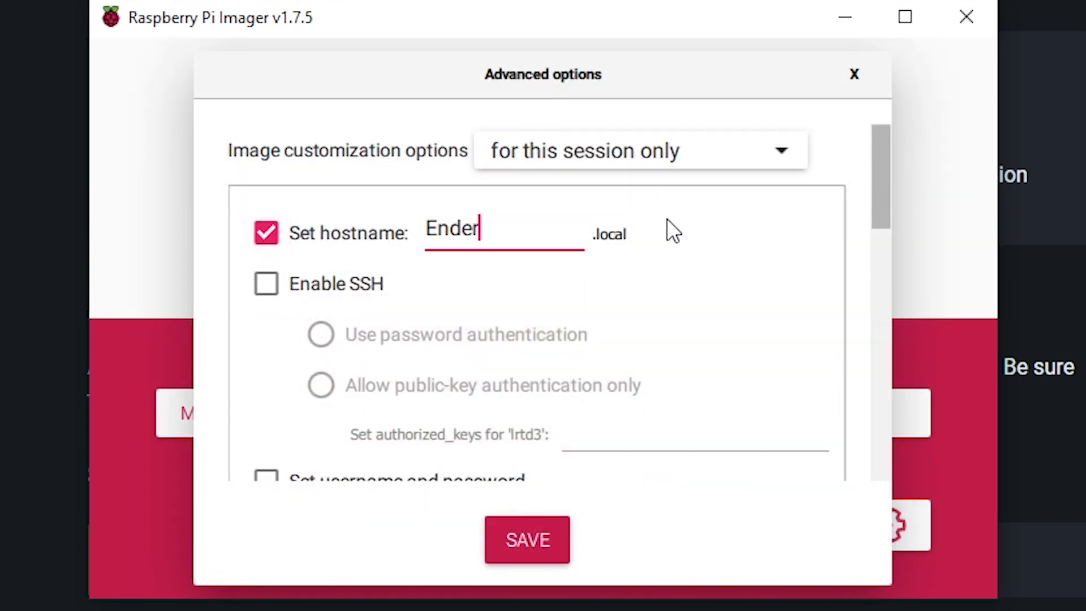
key(BackSpace)
key(BackSpace)
key(BackSpace)
key(BackSpace)
key(BackSpace)
text(Ender3V2Neo)
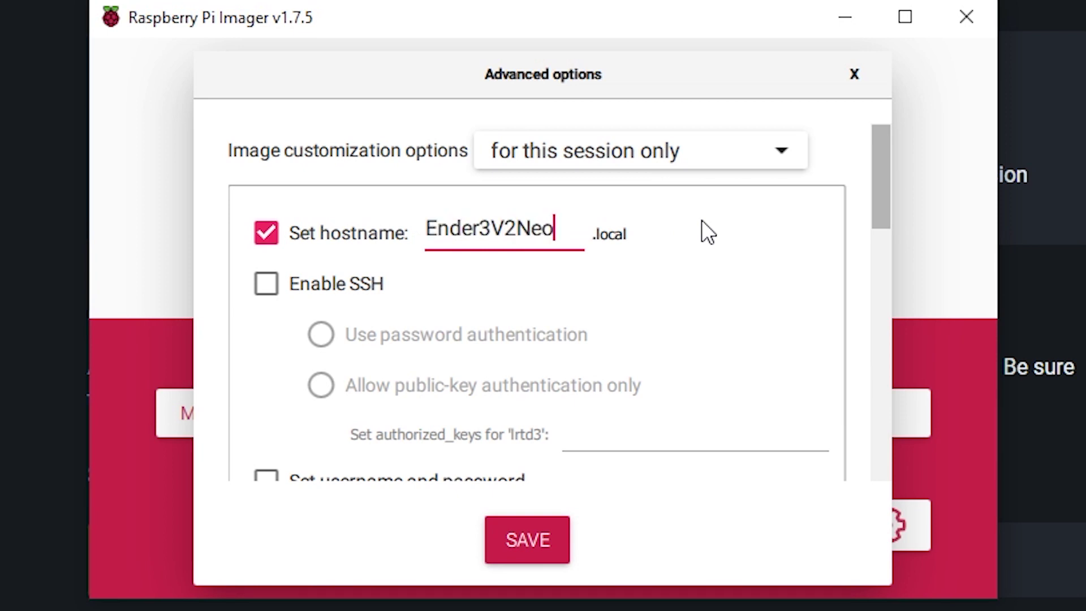
key(Tab)
Enable SSH with password login, username pi and the account password.
click(266, 282)
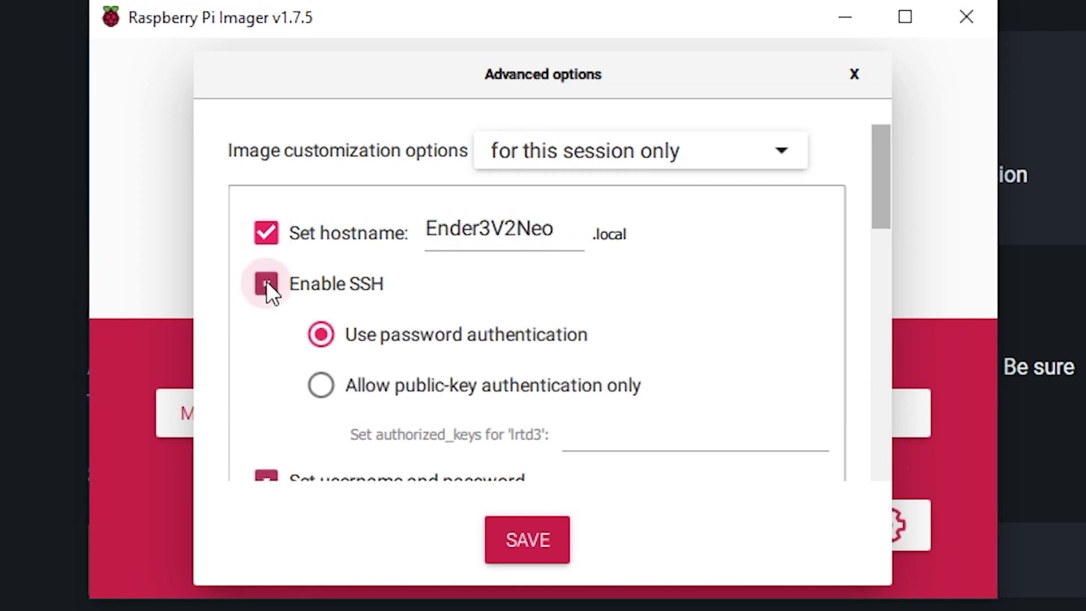
key(Tab)
key(ctrl+a)
key(BackSpace)
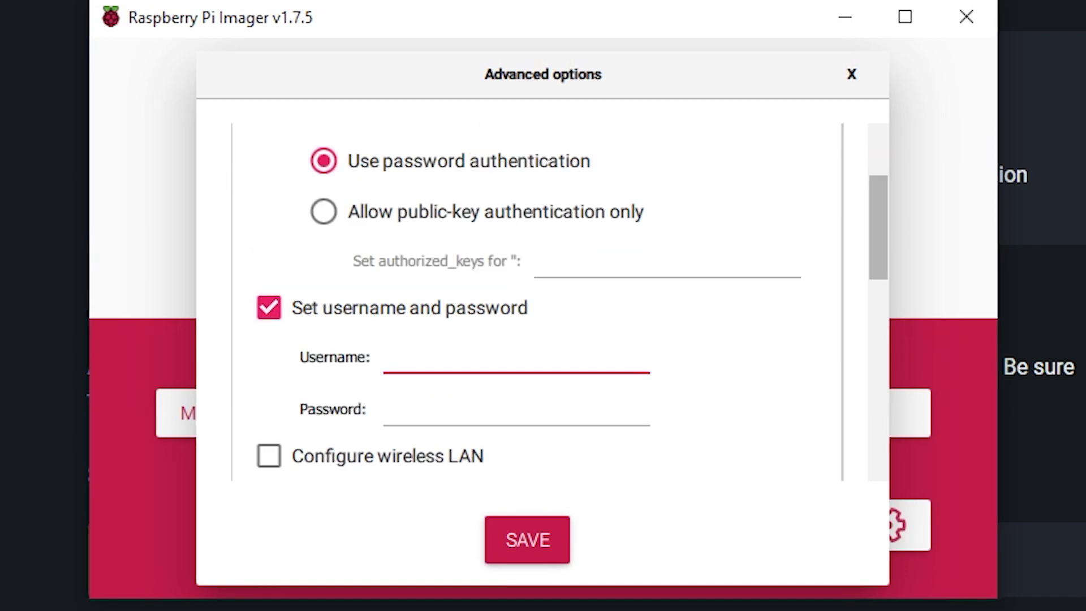
text(pi)
click(516, 406)
text(••••••••••)
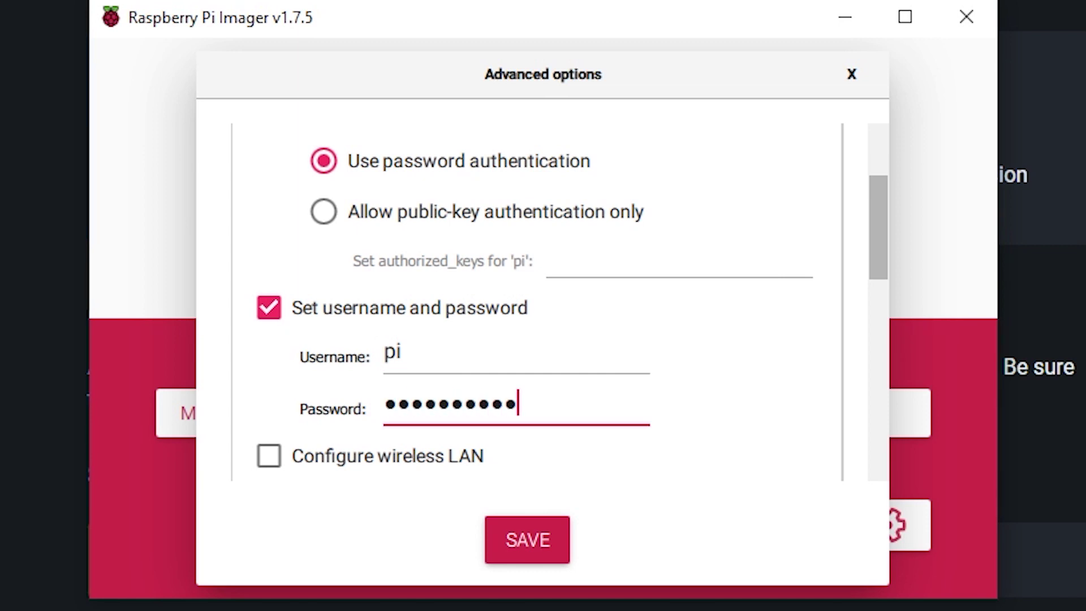
Enable wireless LAN, edit the Wi-Fi password and pick the wireless LAN country.
scroll(290, 141, down, 5)
click(268, 148)
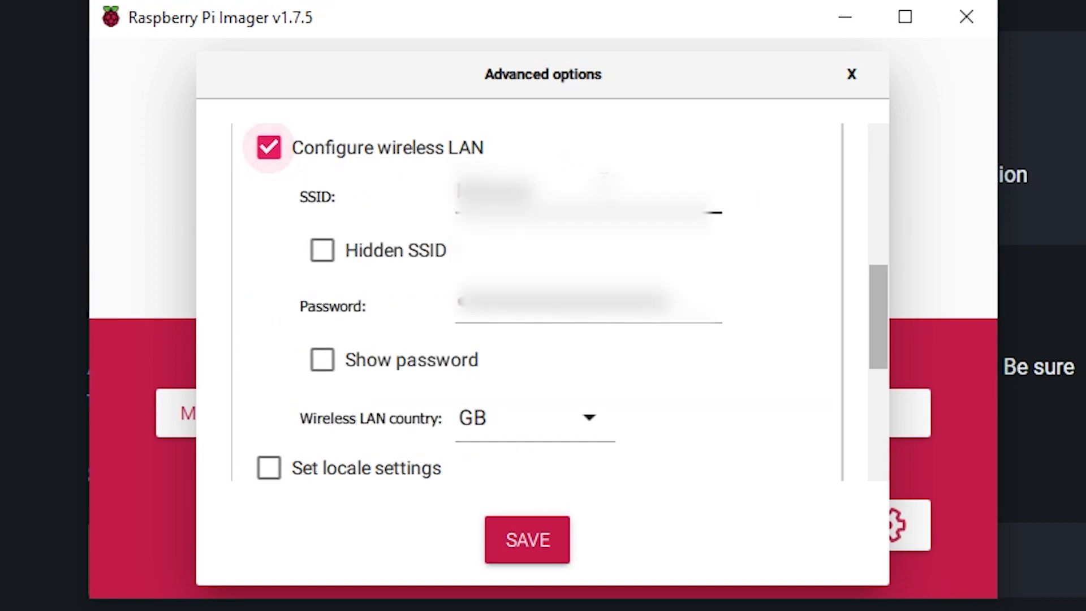
click(566, 305)
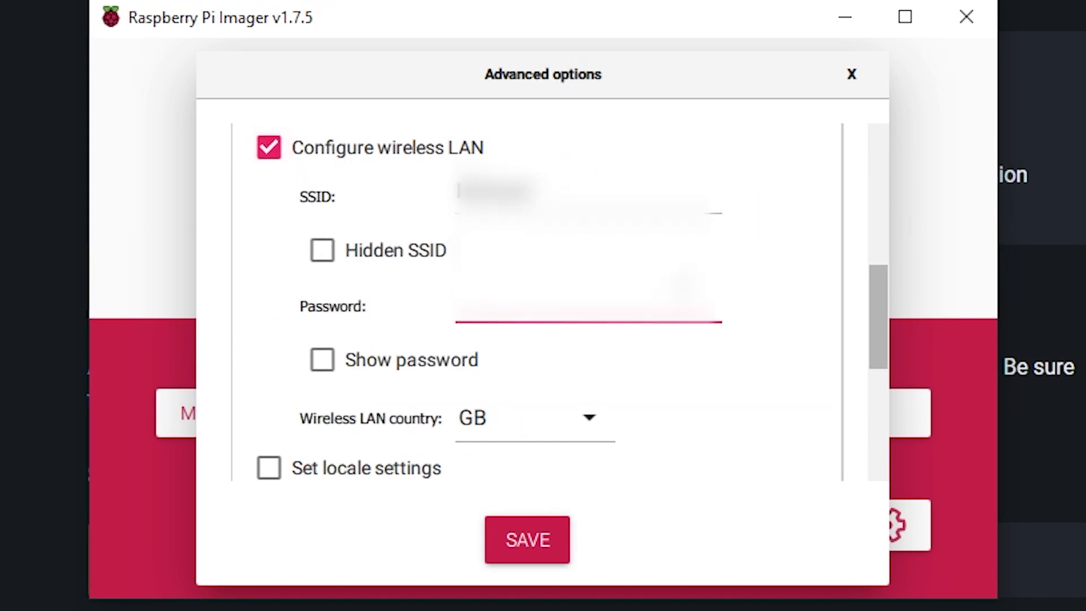
key(Tab)
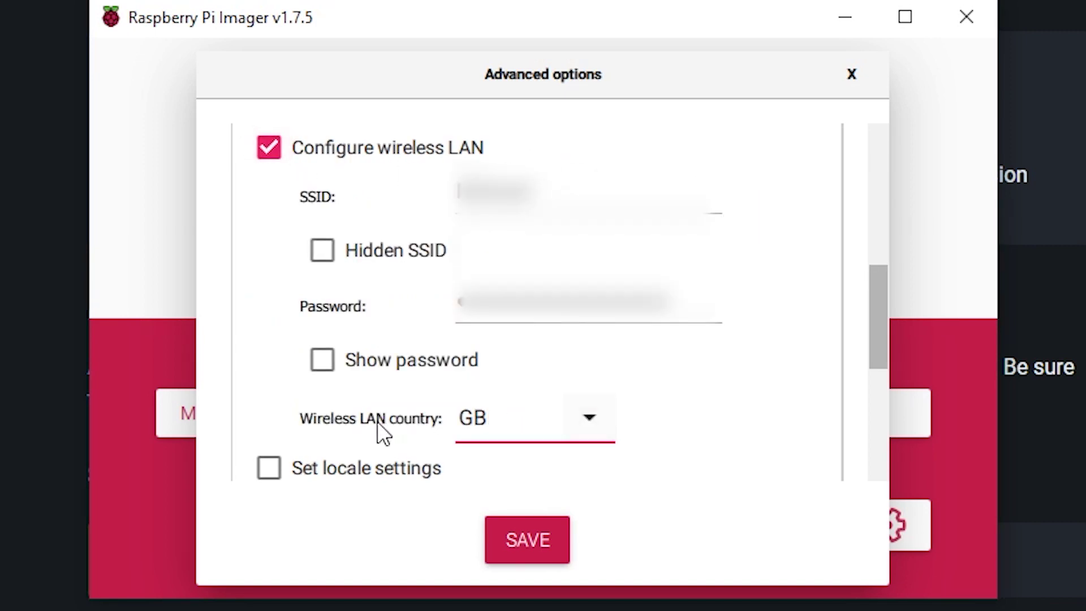
click(589, 419)
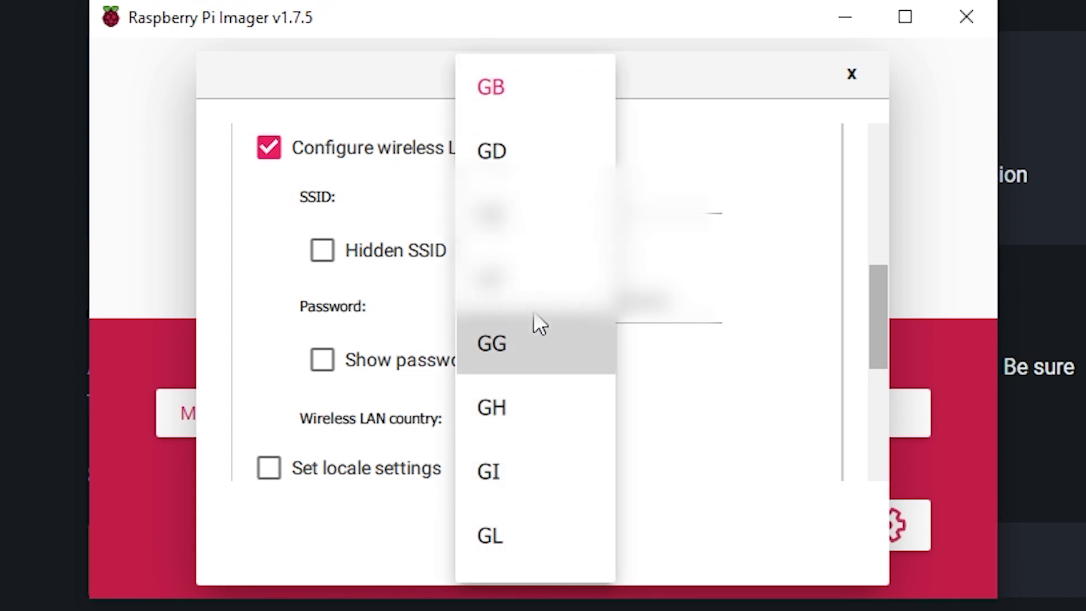
scroll(531, 317, down, 3)
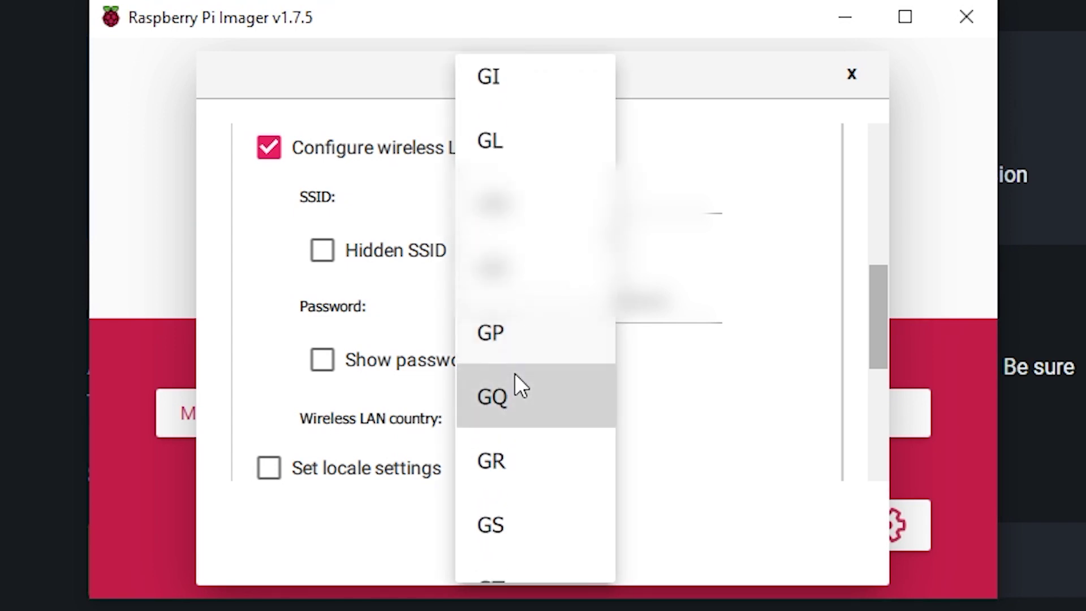
scroll(518, 379, down, 5)
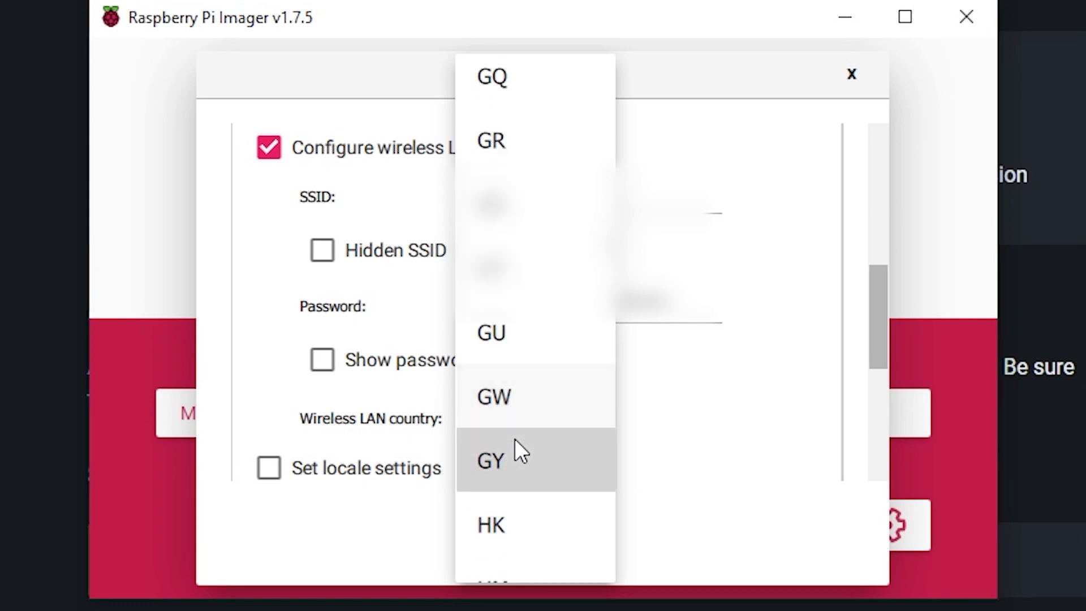
click(515, 452)
Enable locale settings with America/New_York time zone and us keyboard, then save the options.
scroll(514, 446, down, 5)
click(267, 139)
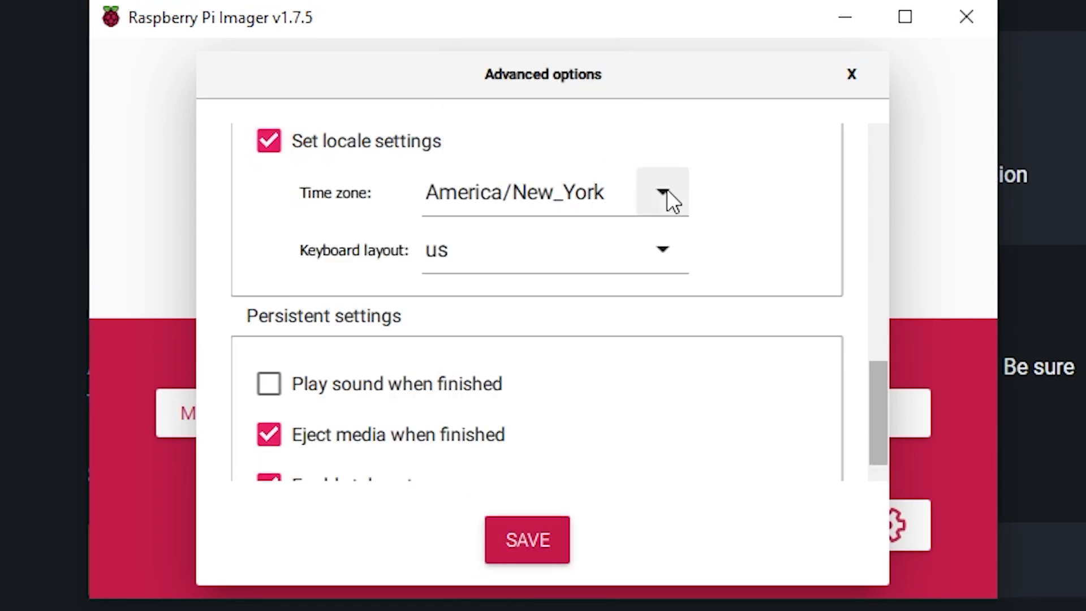
scroll(637, 289, down, 1)
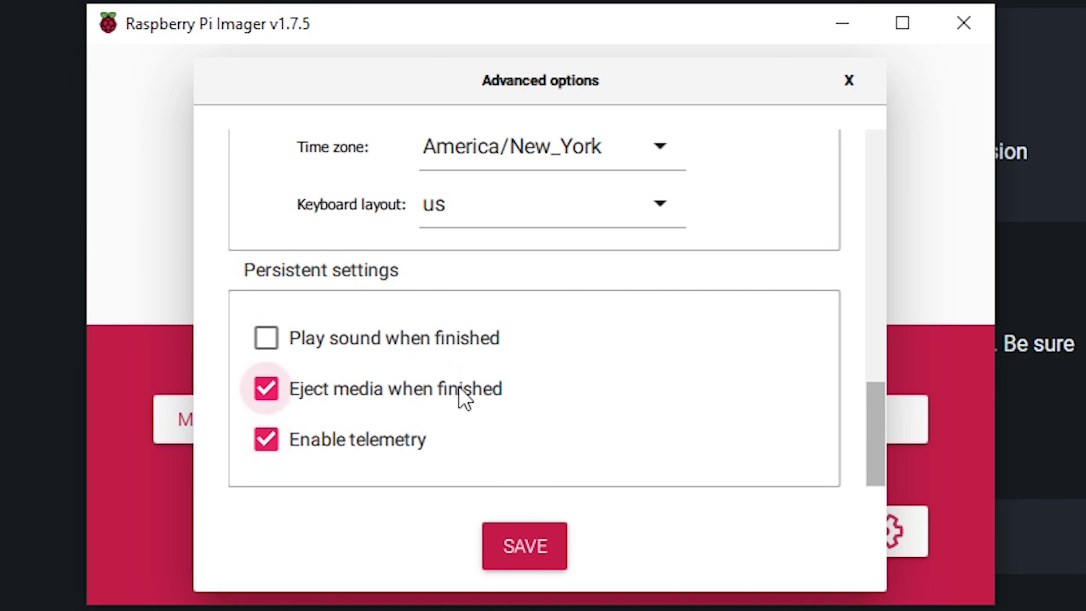
click(523, 550)
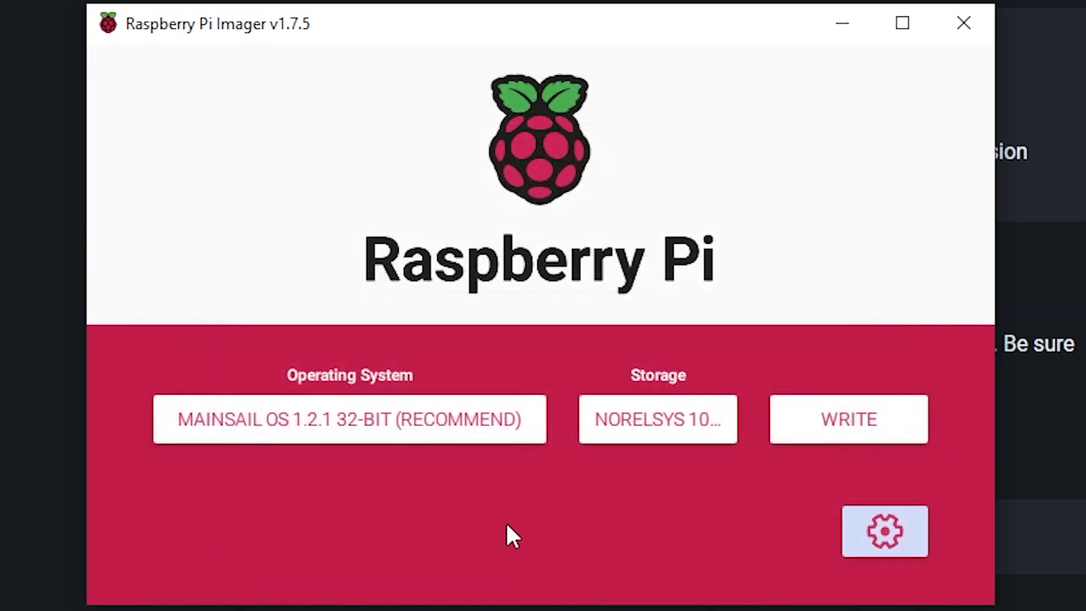
Write Mainsail OS 1.2.1 32-Bit to the NORELSYS USB card, confirming the erase and dismissing the success message.
click(860, 425)
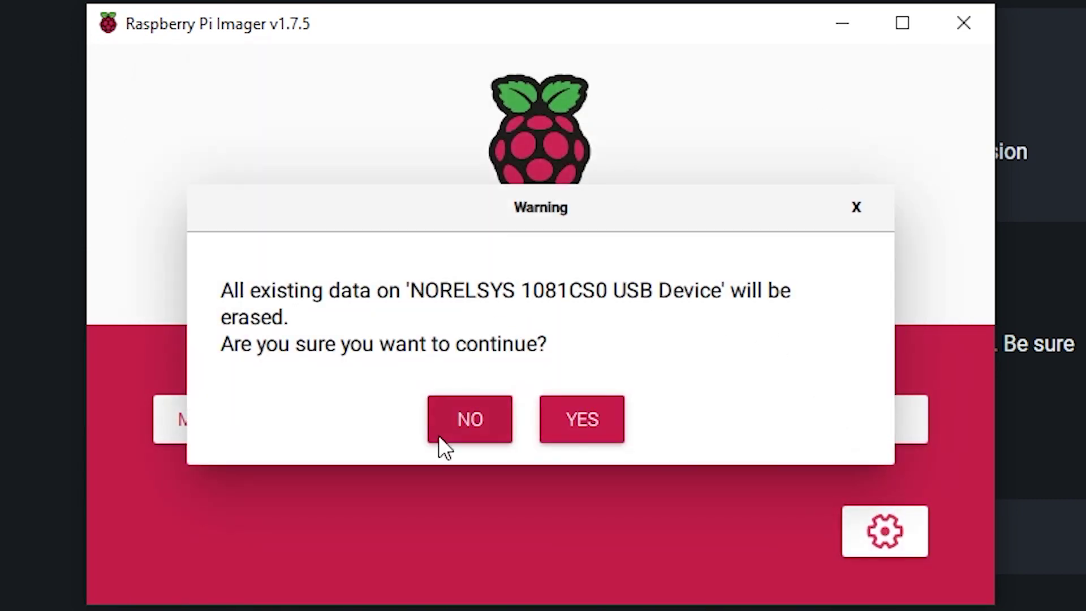
click(595, 433)
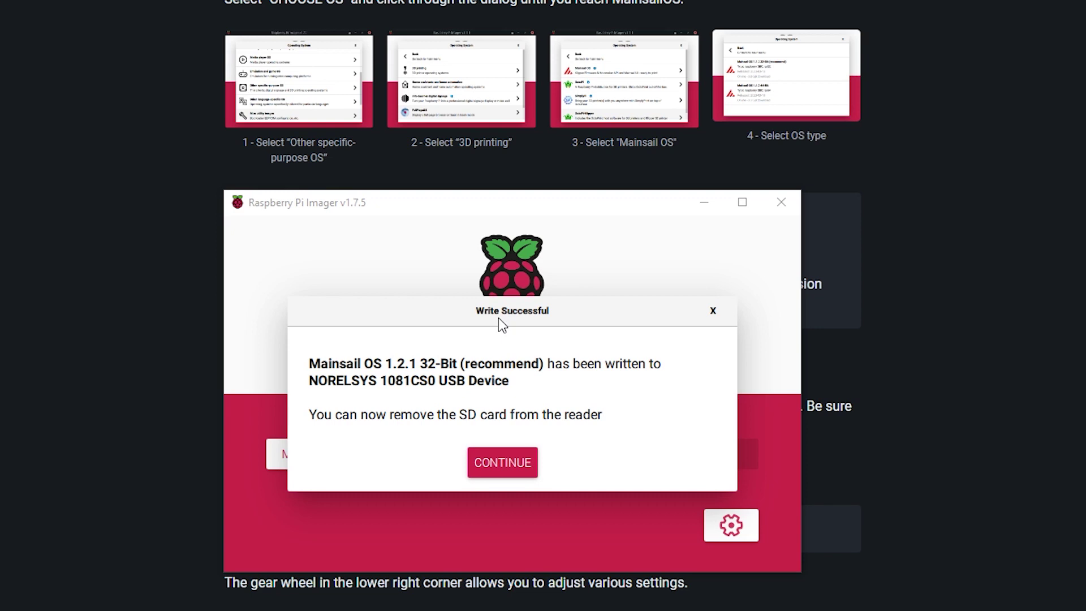
click(503, 465)
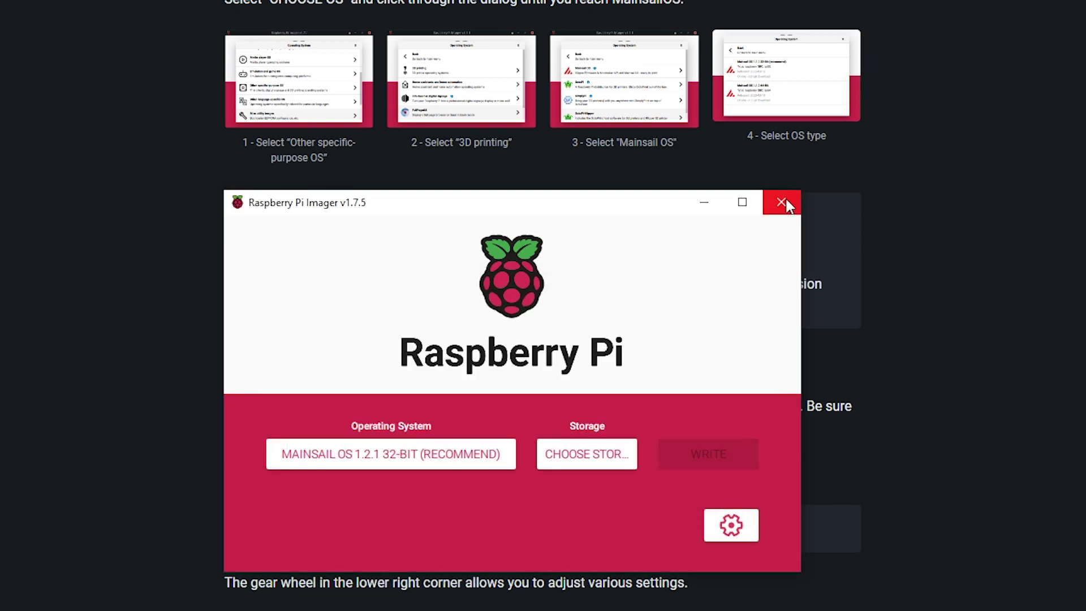
Close Raspberry Pi Imager and go to the MainsailOS First Boot documentation page.
click(786, 204)
scroll(640, 440, down, 15)
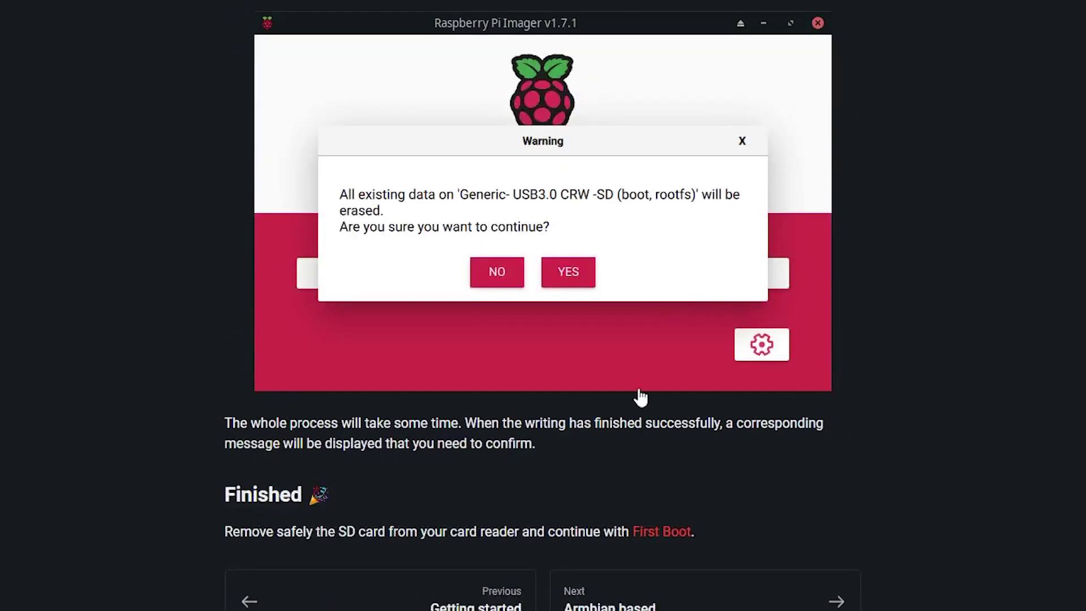
click(660, 533)
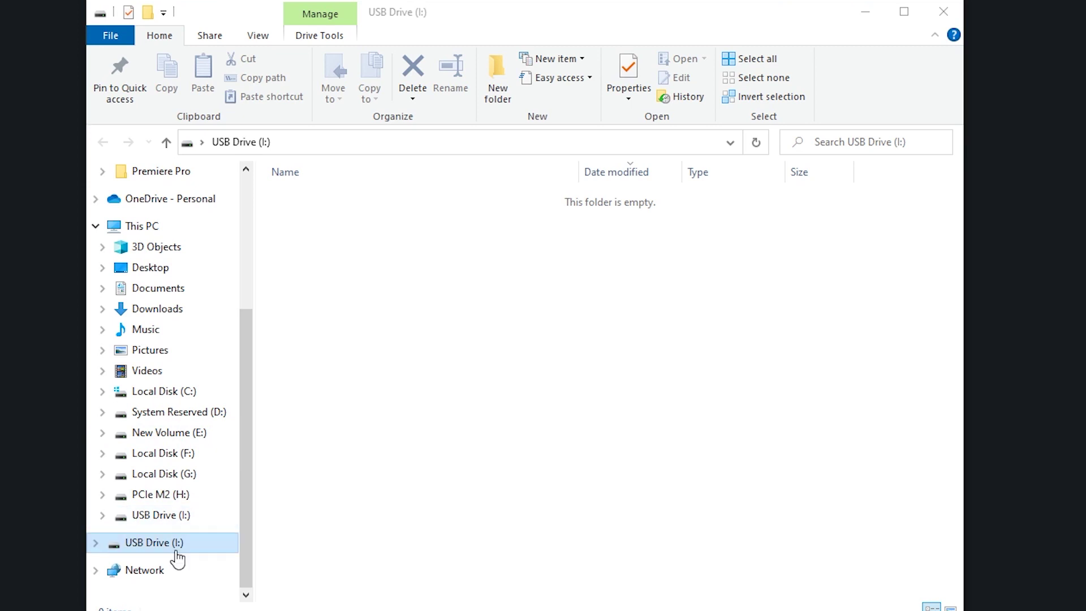
Quick-format USB Drive (I:) as FAT32 with 32 KB allocation units, then close the format dialogs.
right_click(176, 550)
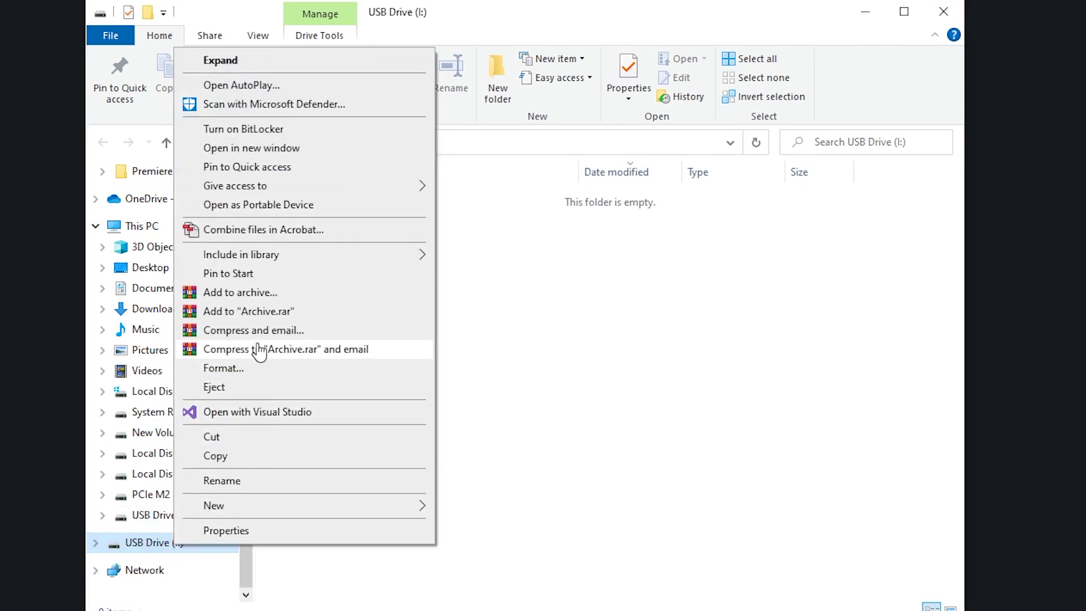
click(250, 369)
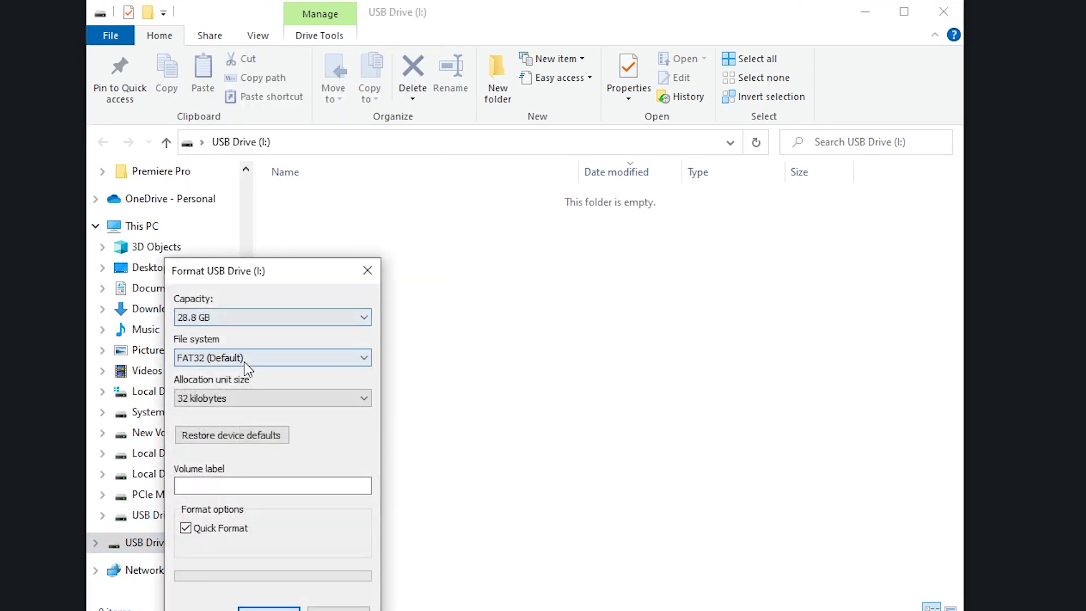
click(269, 608)
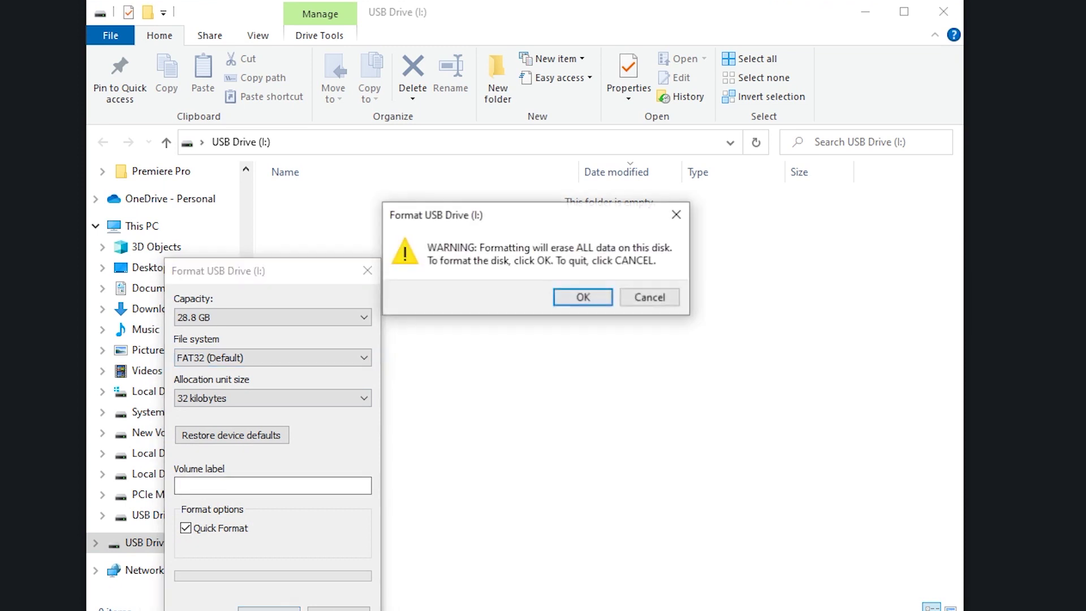
click(557, 300)
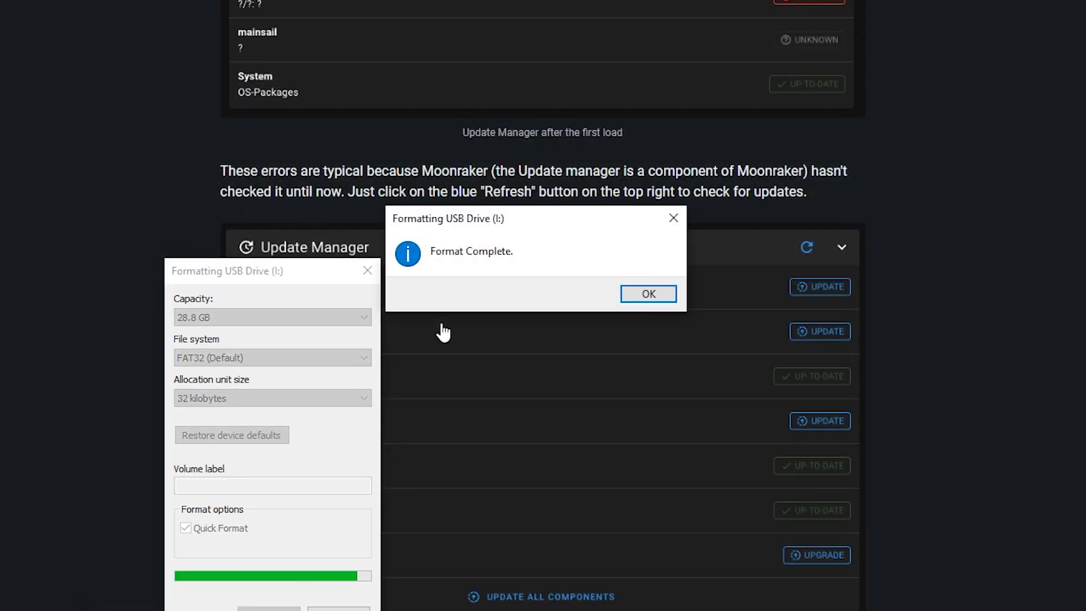
click(637, 293)
click(367, 270)
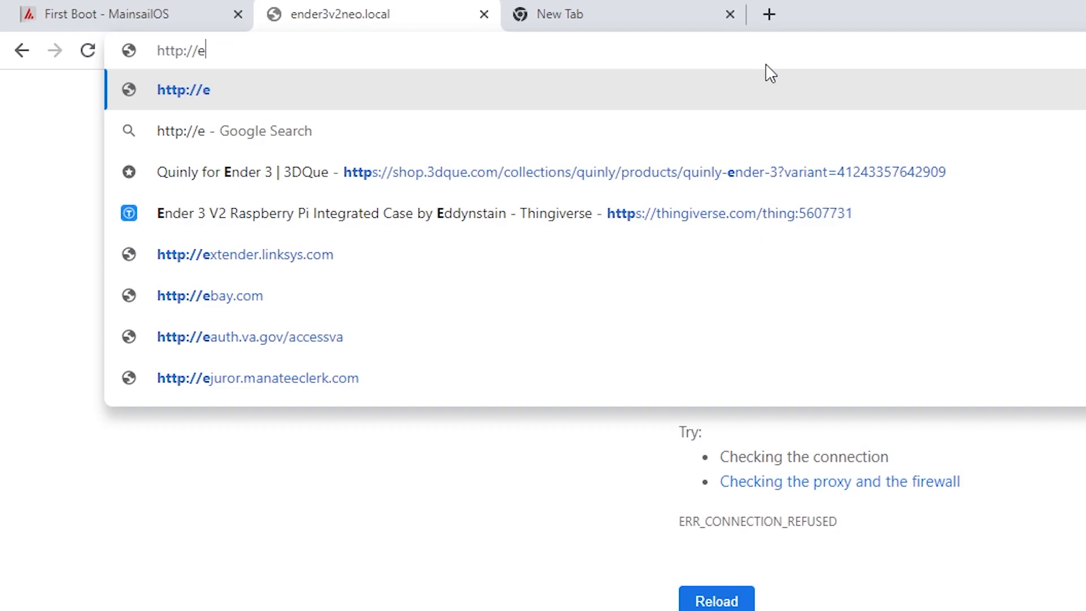
Load ender3v2neo.local in the browser and close the extra empty tab.
text(nder3v2neo.local)
key(Return)
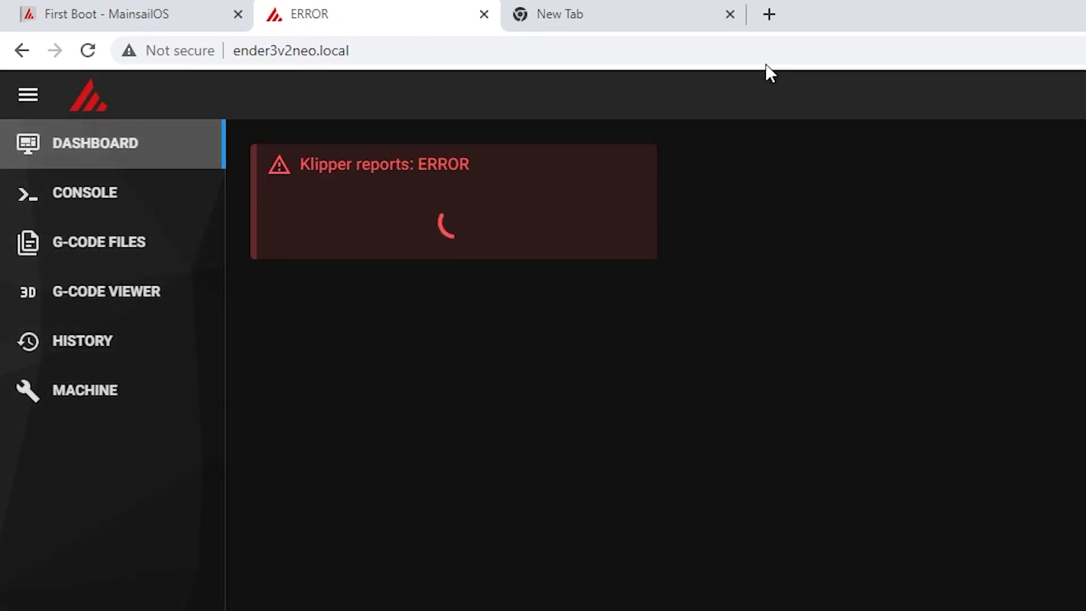
click(730, 15)
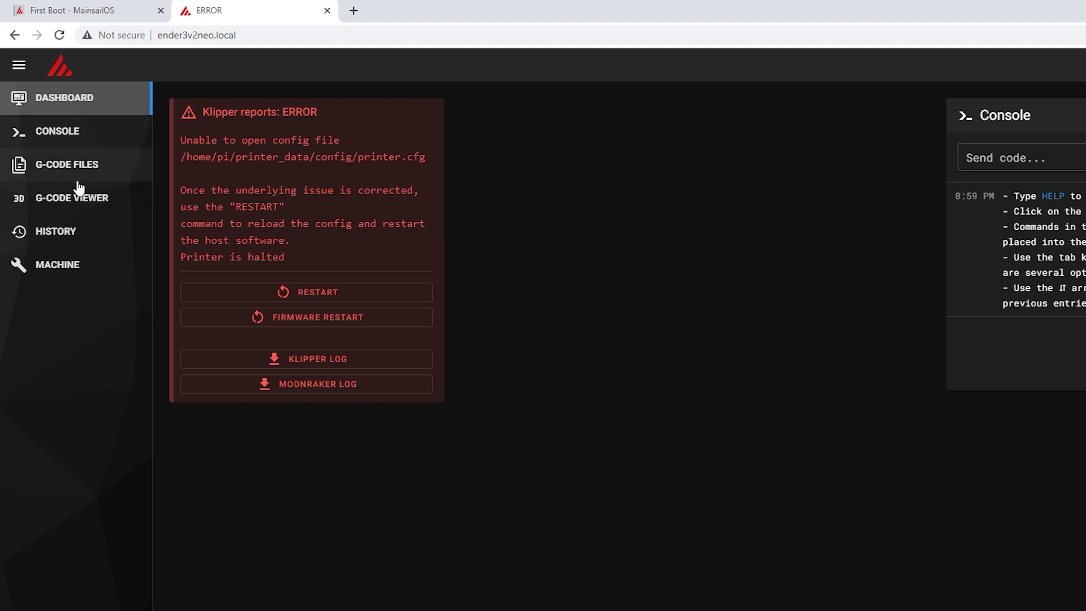
Update all components from the Machine page, reconnecting to Moonraker when the connection drops.
click(54, 265)
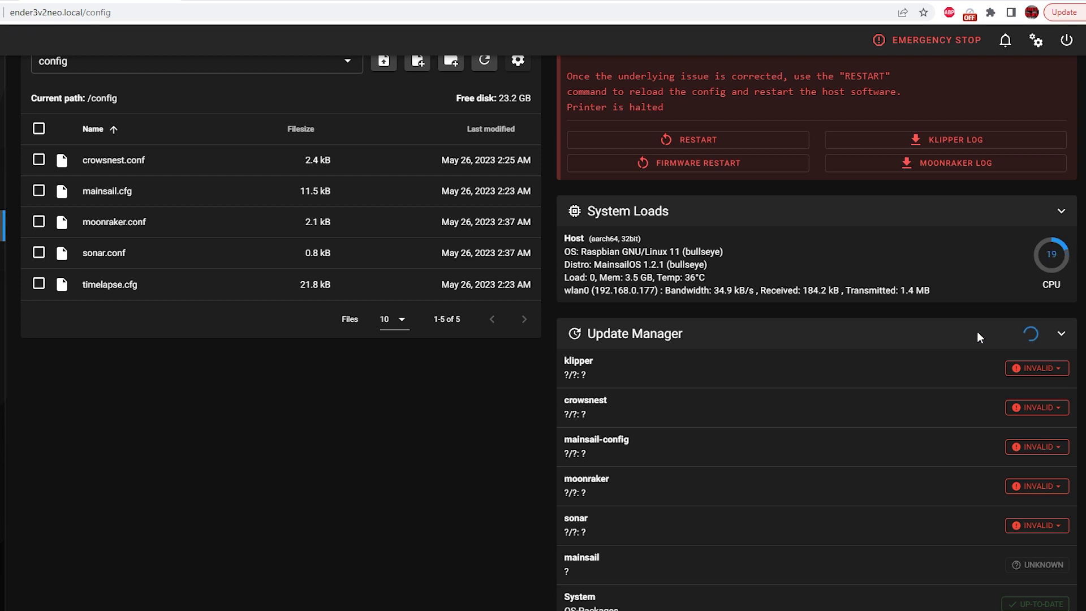
scroll(976, 331, down, 1)
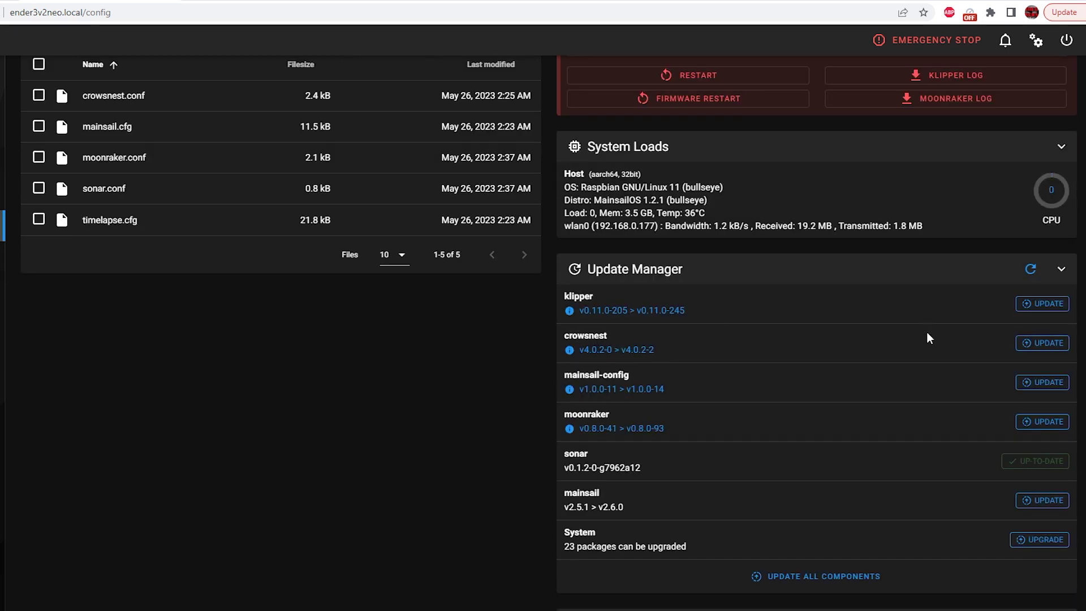
click(812, 582)
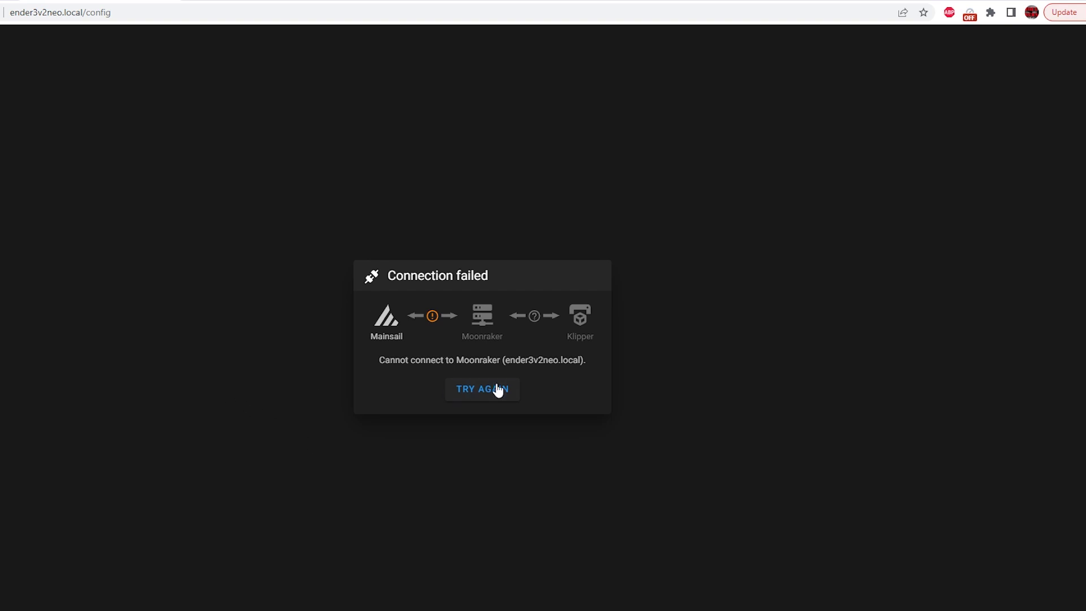
click(480, 395)
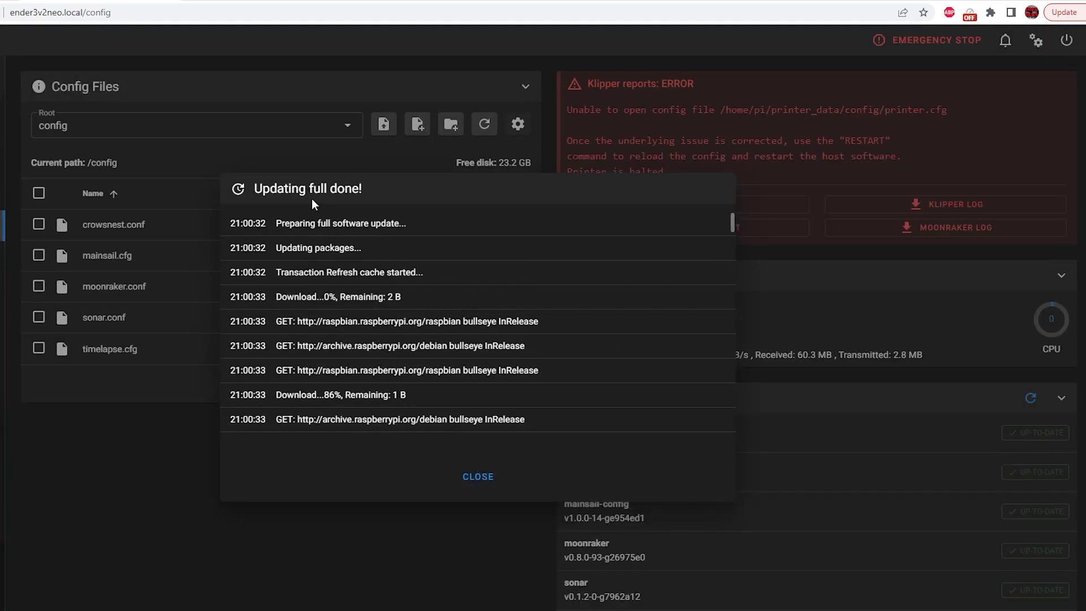
Close the update log and create a new printer.cfg config file.
click(481, 476)
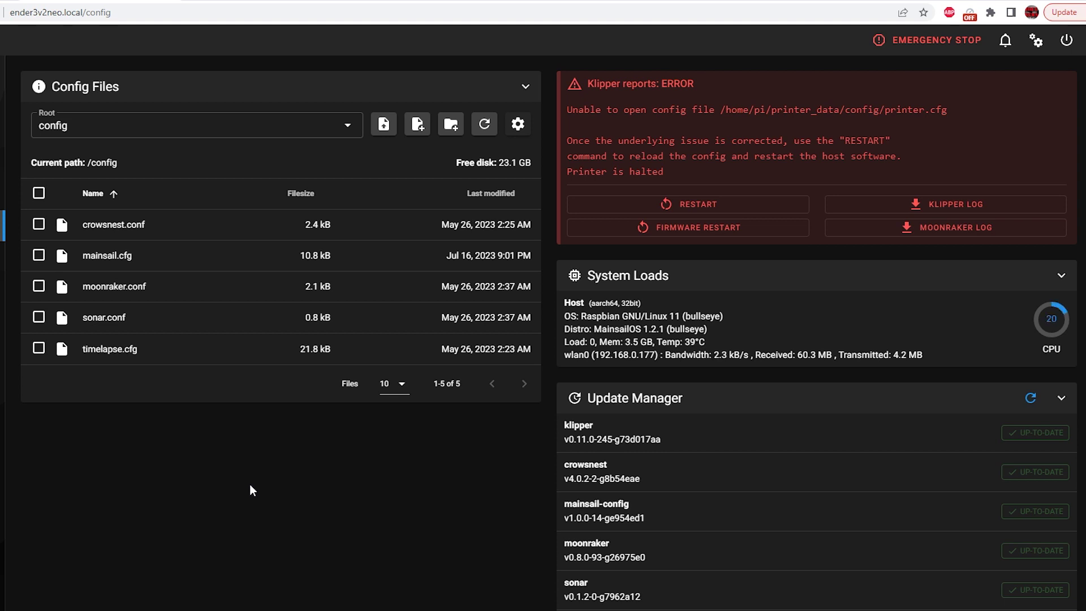
click(416, 127)
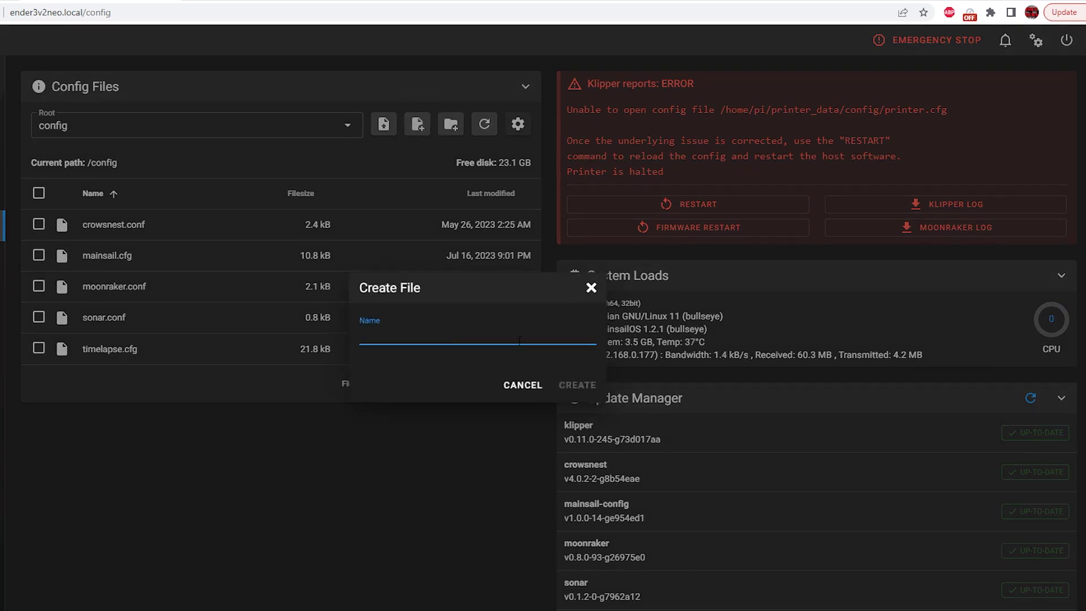
text(printer.cfg)
click(587, 384)
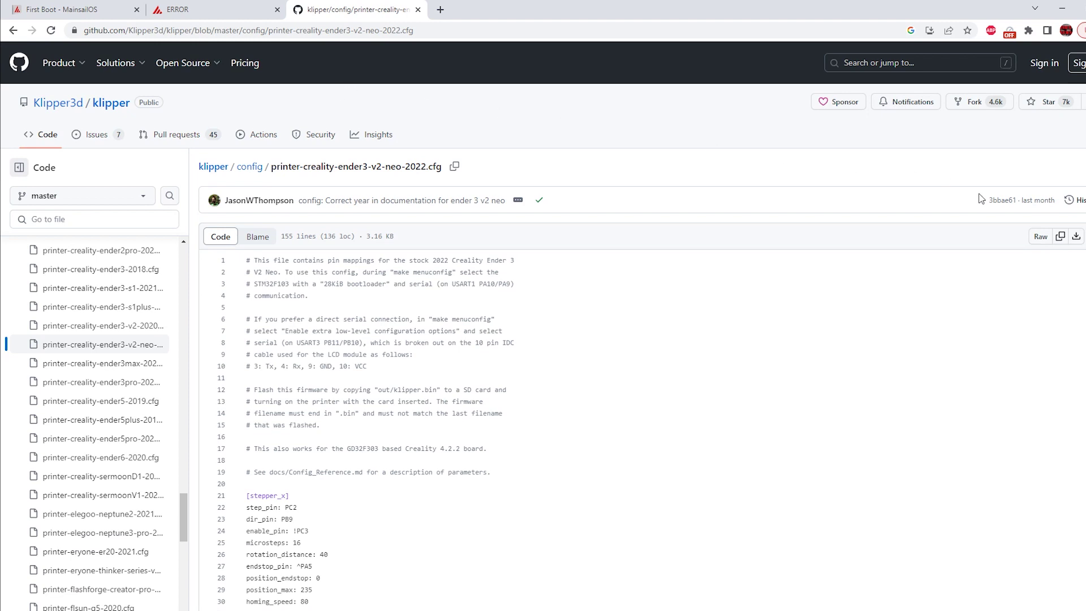
Fill printer.cfg with the raw Ender 3 V2 Neo config and close the editor.
click(1062, 239)
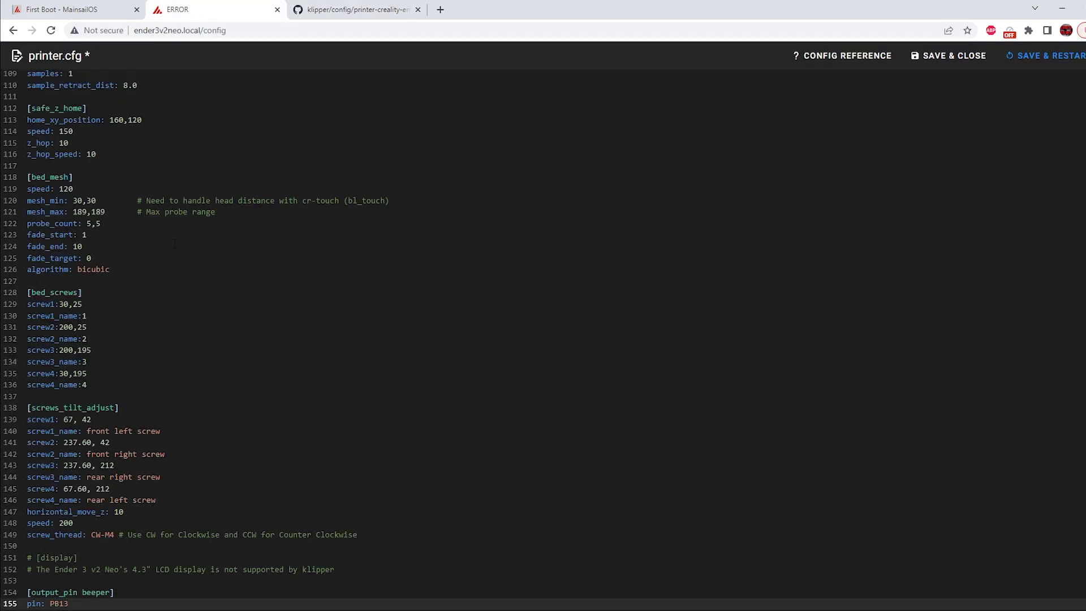
scroll(171, 397, up, 10)
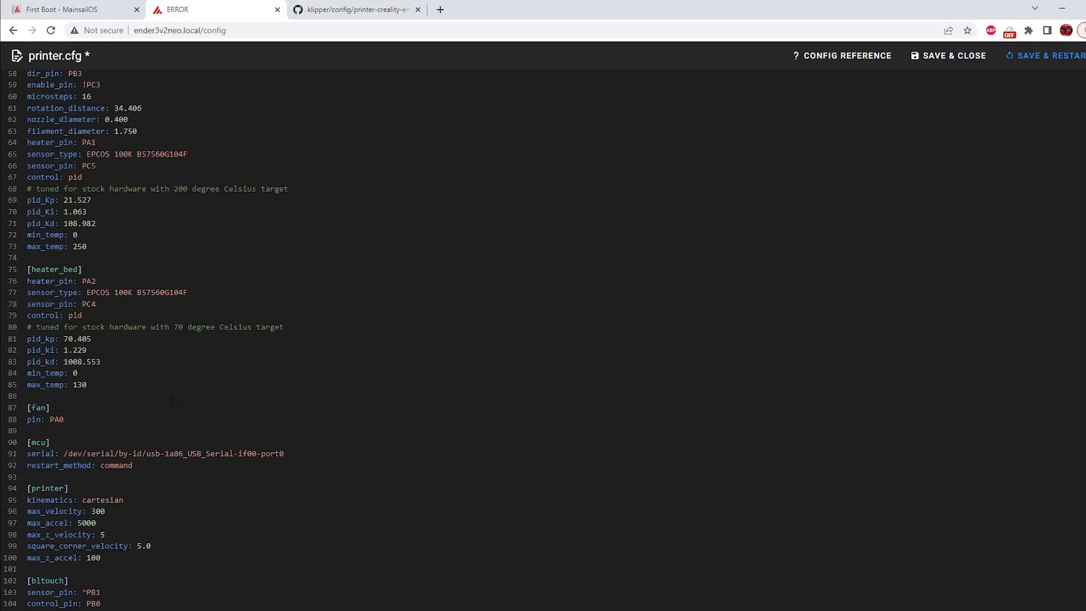
scroll(170, 397, up, 10)
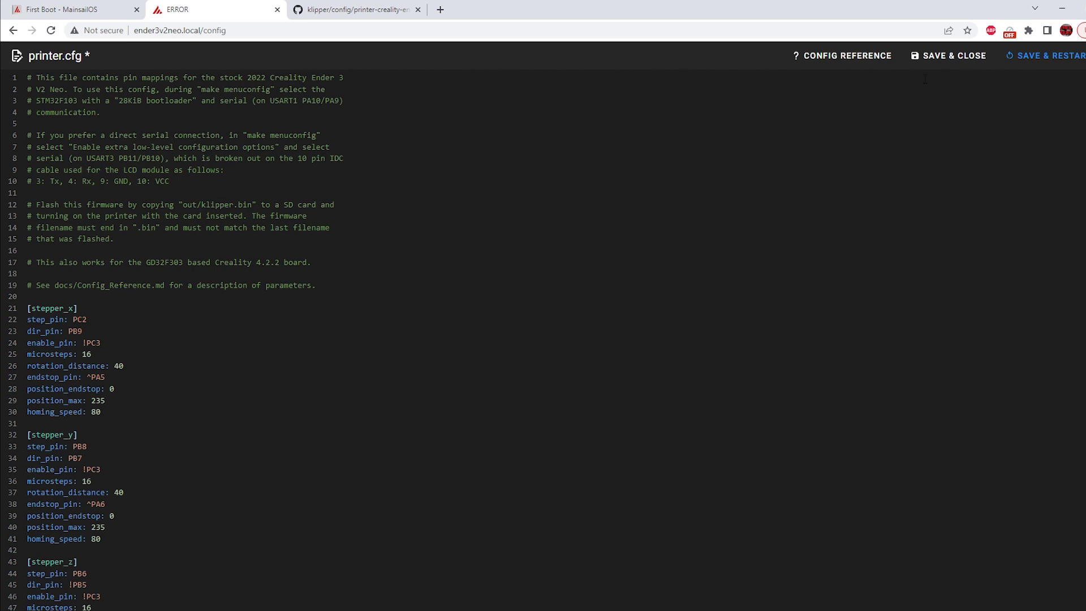
click(1050, 56)
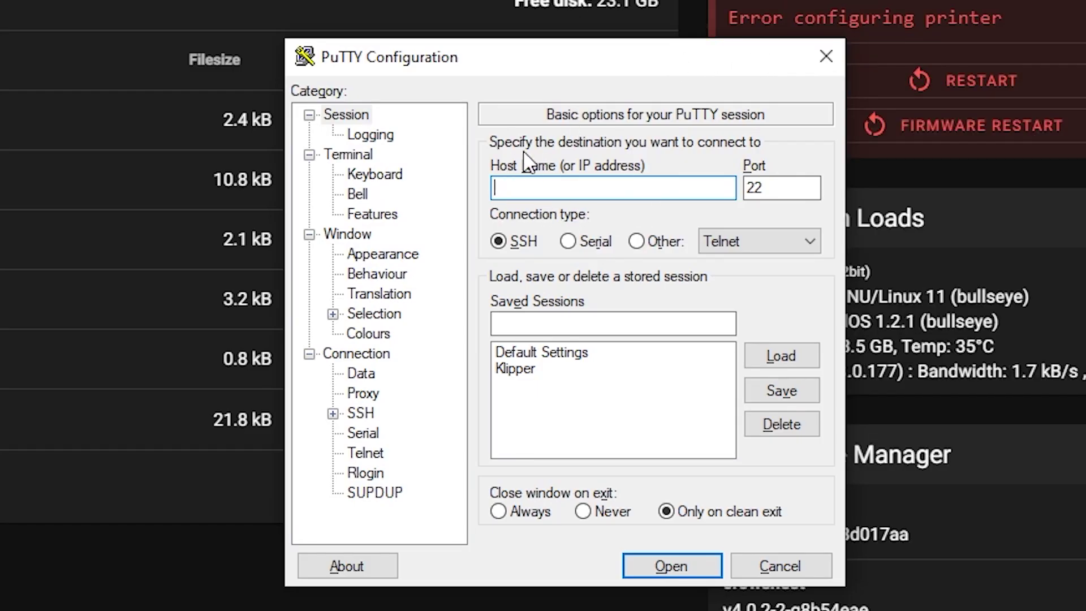
Save a PuTTY session named Ender3V2 for 192.168.0.177 on port 22 and open it.
drag(628, 71, 462, 65)
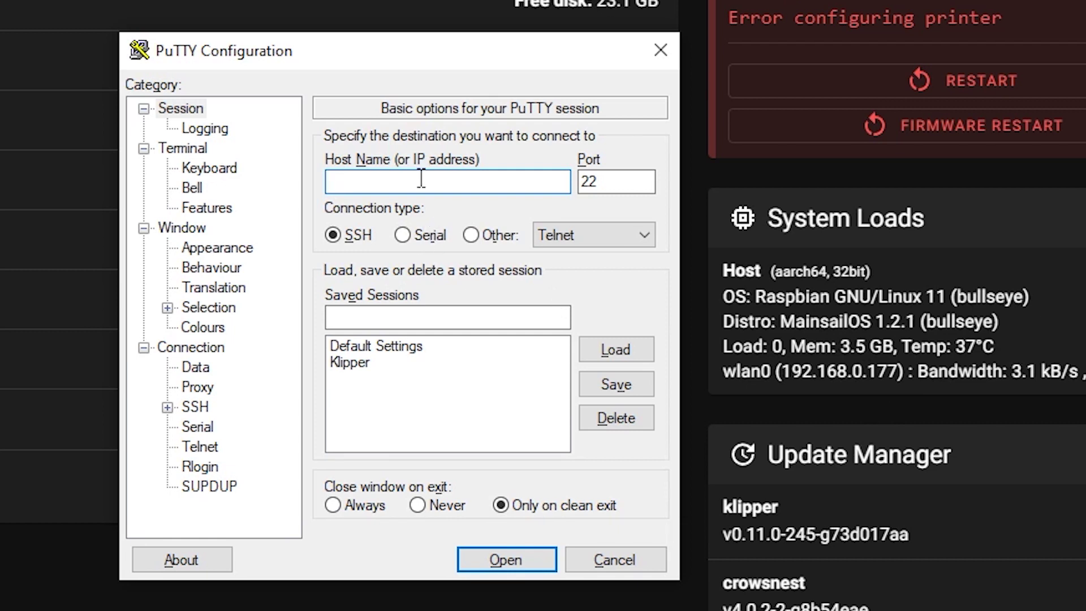
text(192.168.0.177)
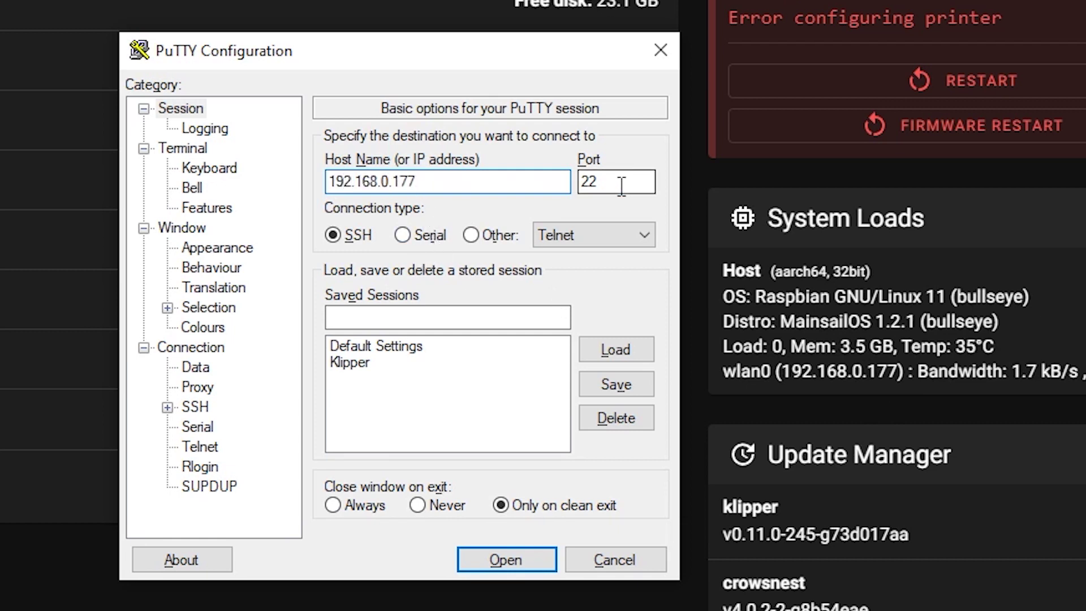
key(Tab)
key(Tab)
key(Tab)
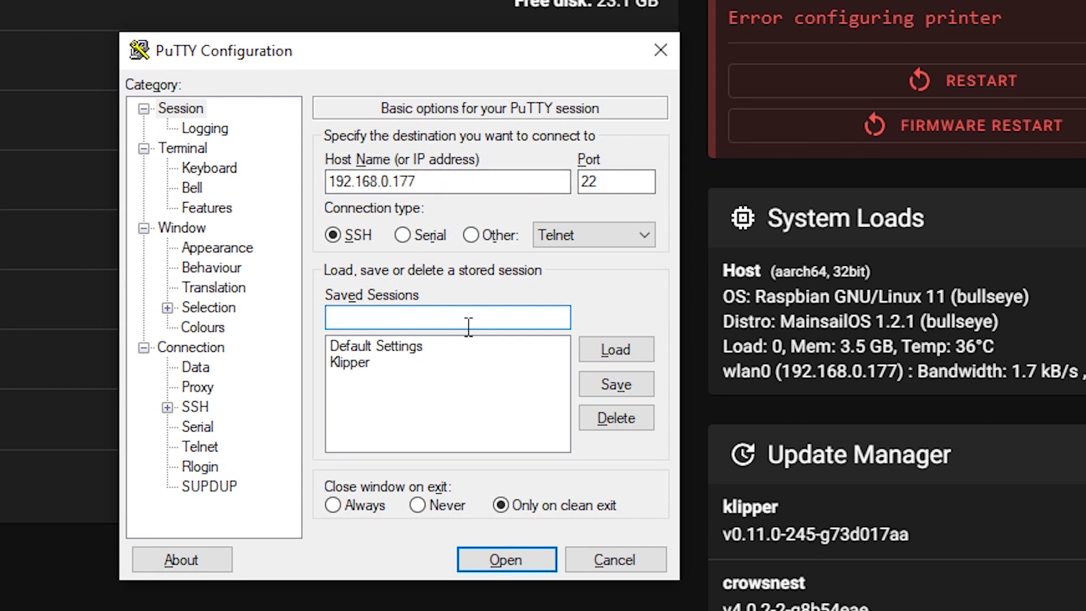
text(Ender3V)
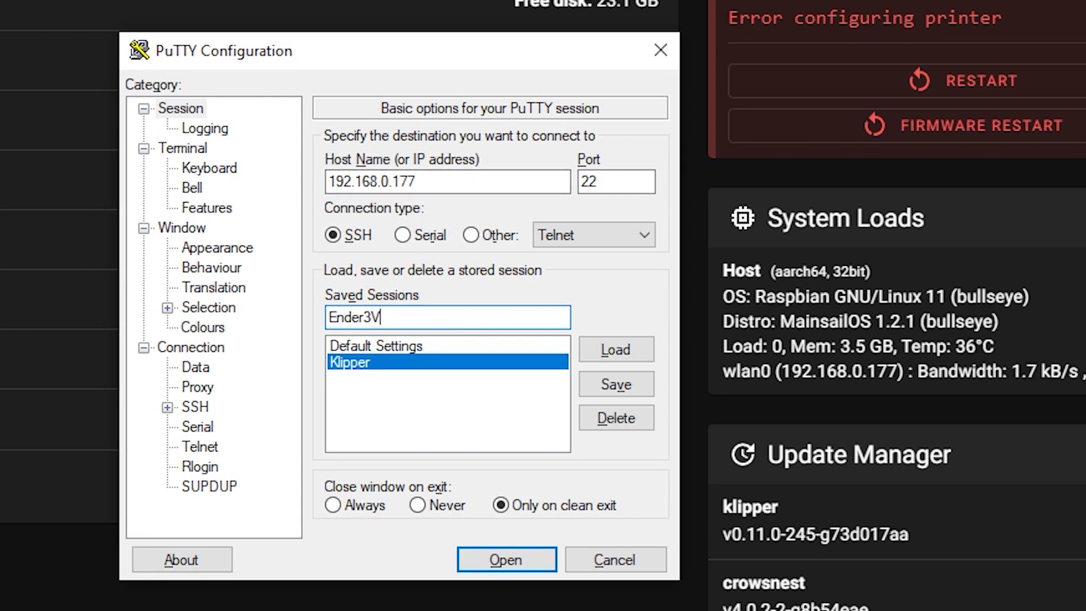
text(2)
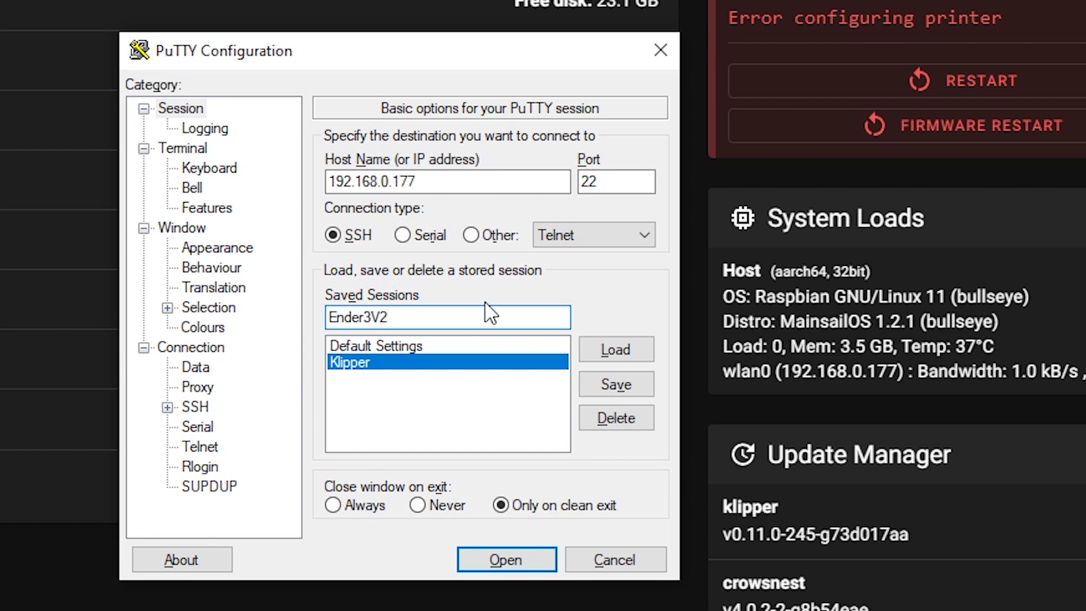
click(630, 387)
click(406, 361)
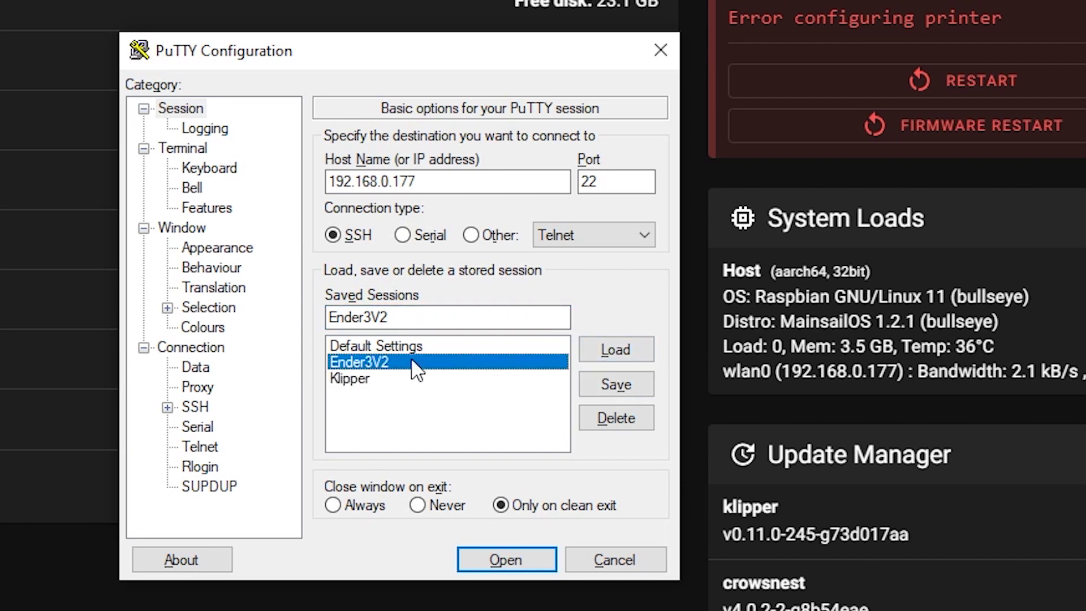
click(508, 557)
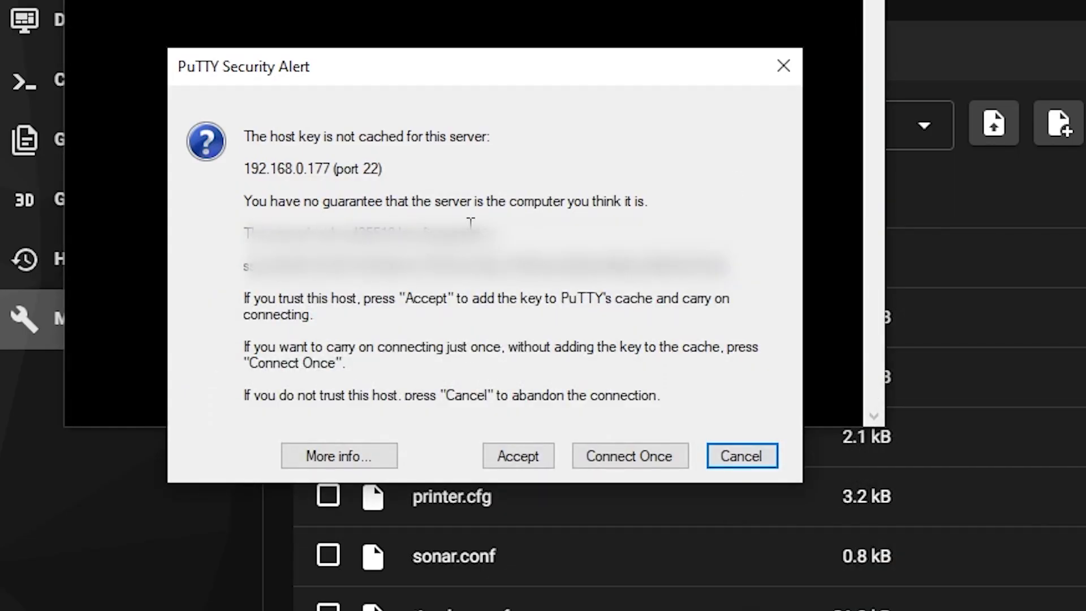
Trust the Pi's host key and log in to the Pi over SSH.
click(519, 461)
drag(373, 0, 989, 160)
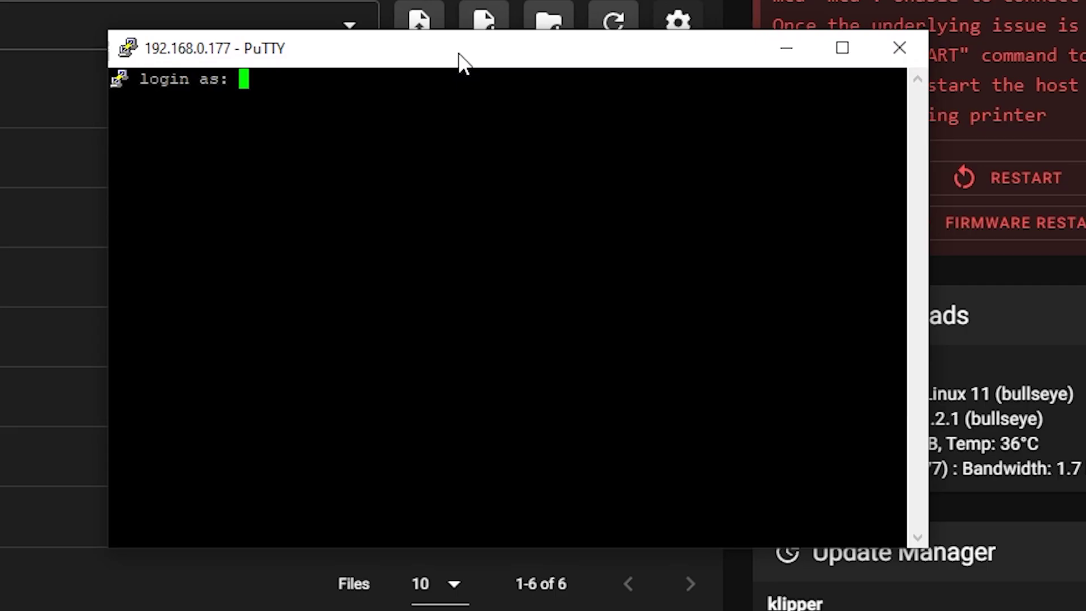
text(pi)
key(Return)
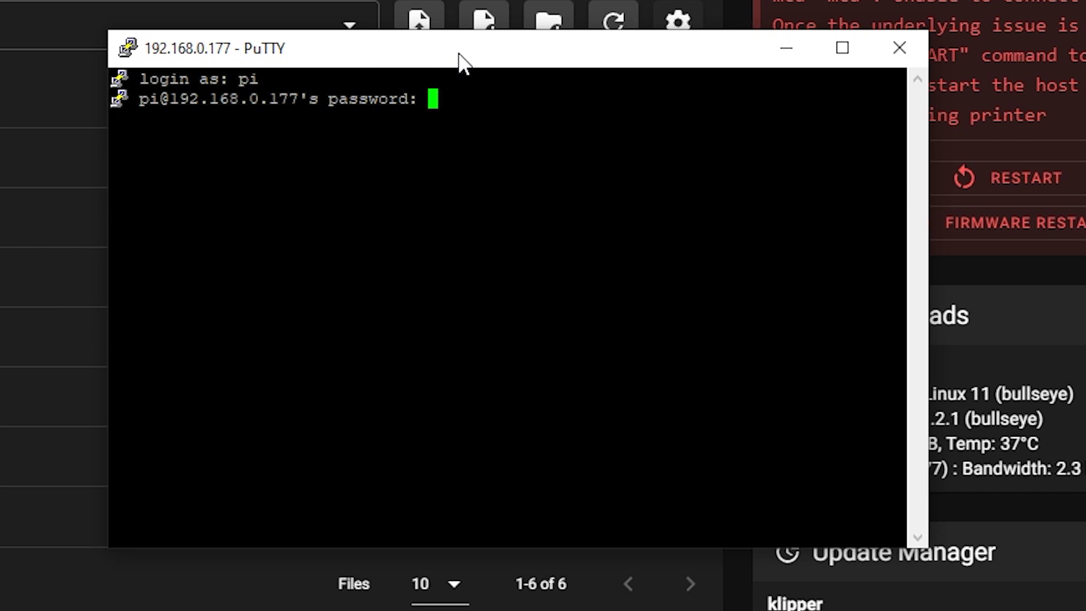
key(Return)
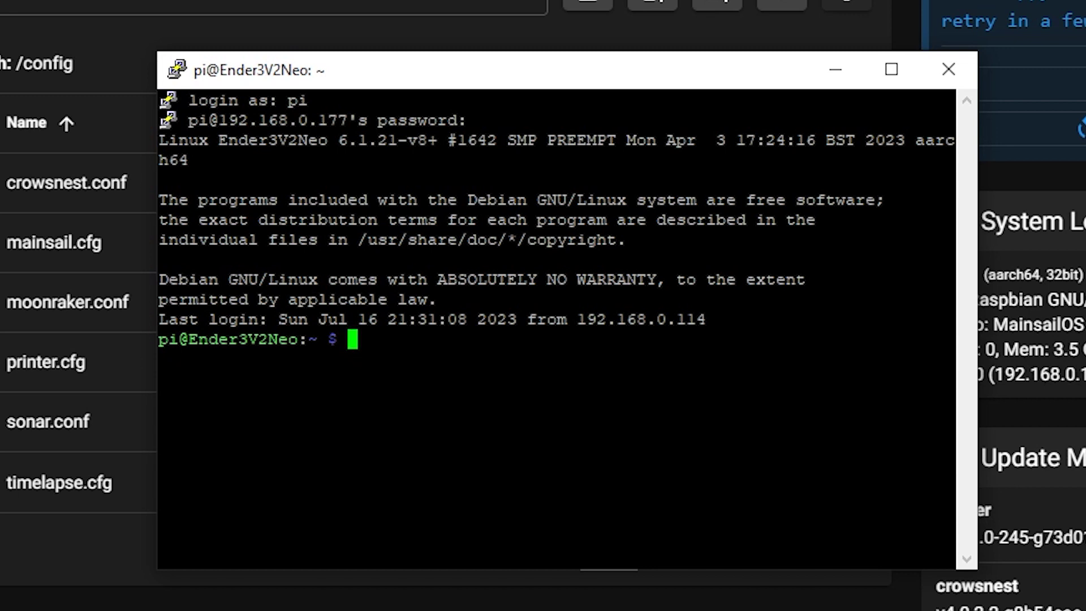
Run make menuconfig in ~/klipper and untick extra low-level configuration options.
text(cd ~/klipper)
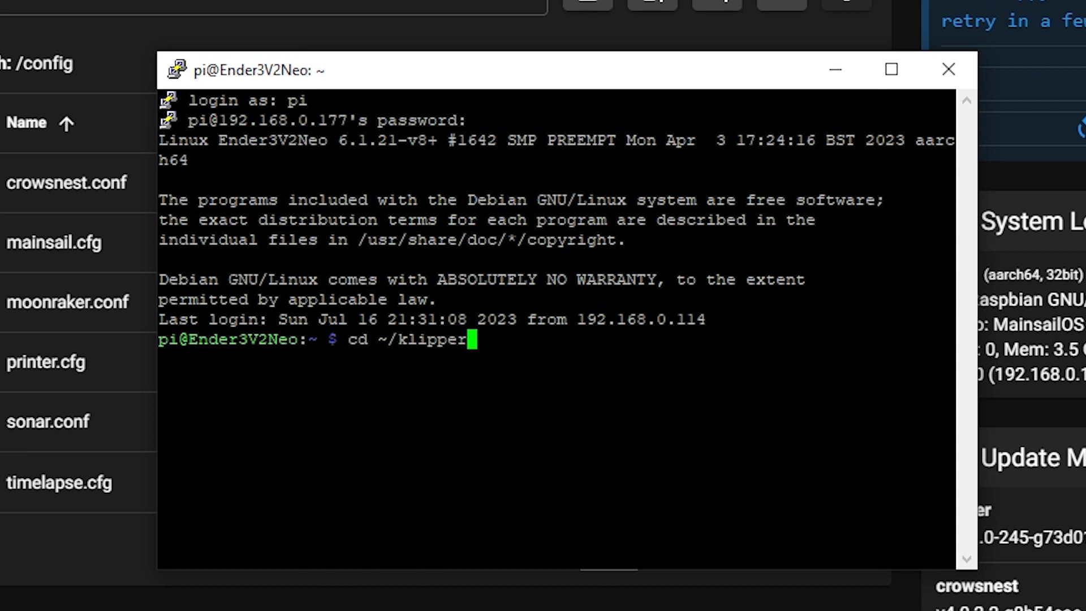
key(Return)
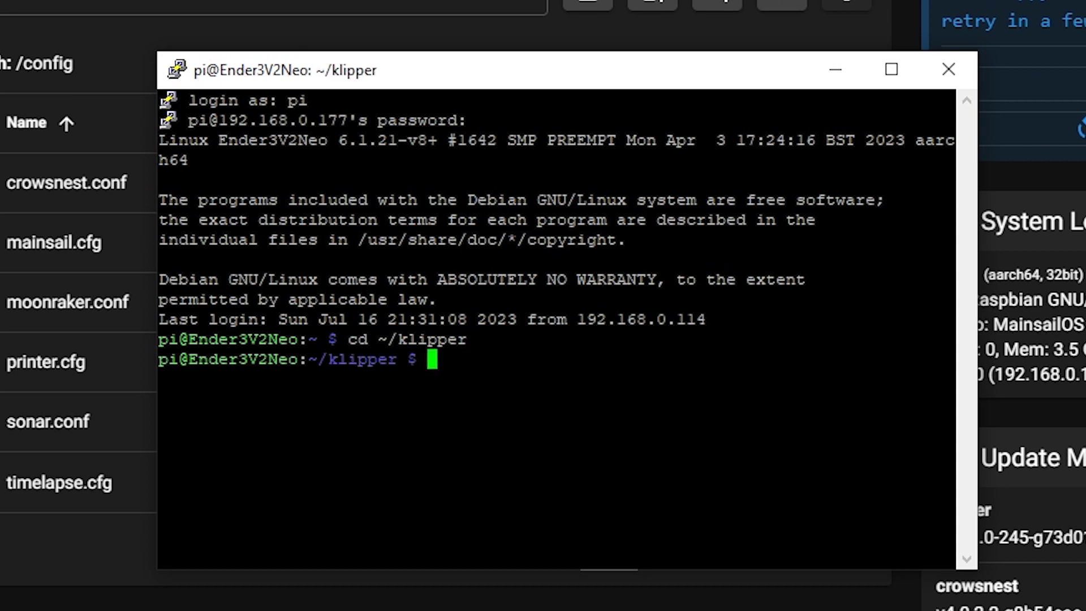
text(make menuconfig)
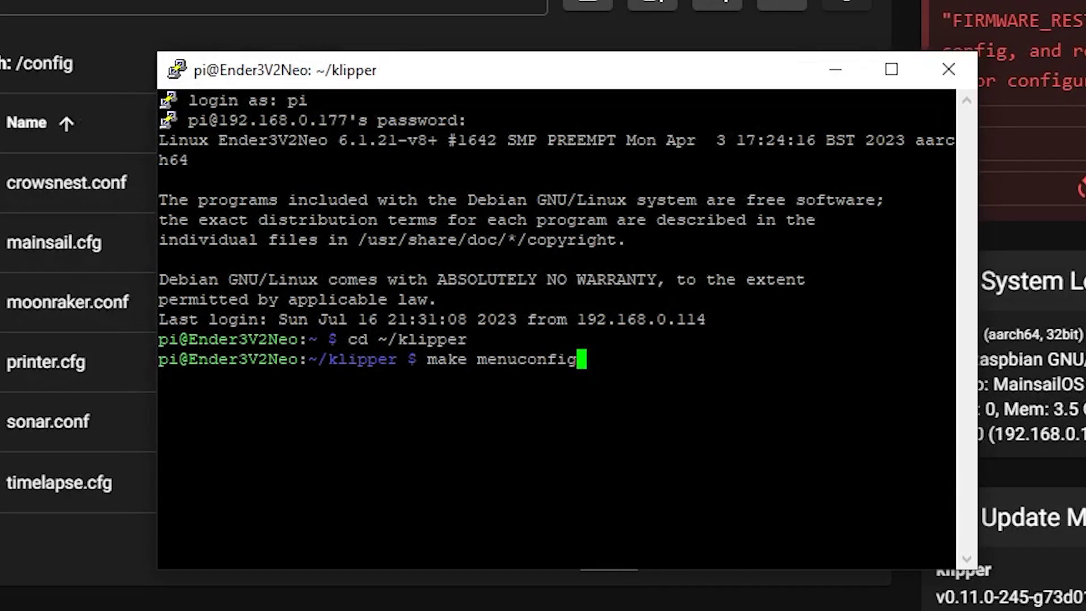
key(Return)
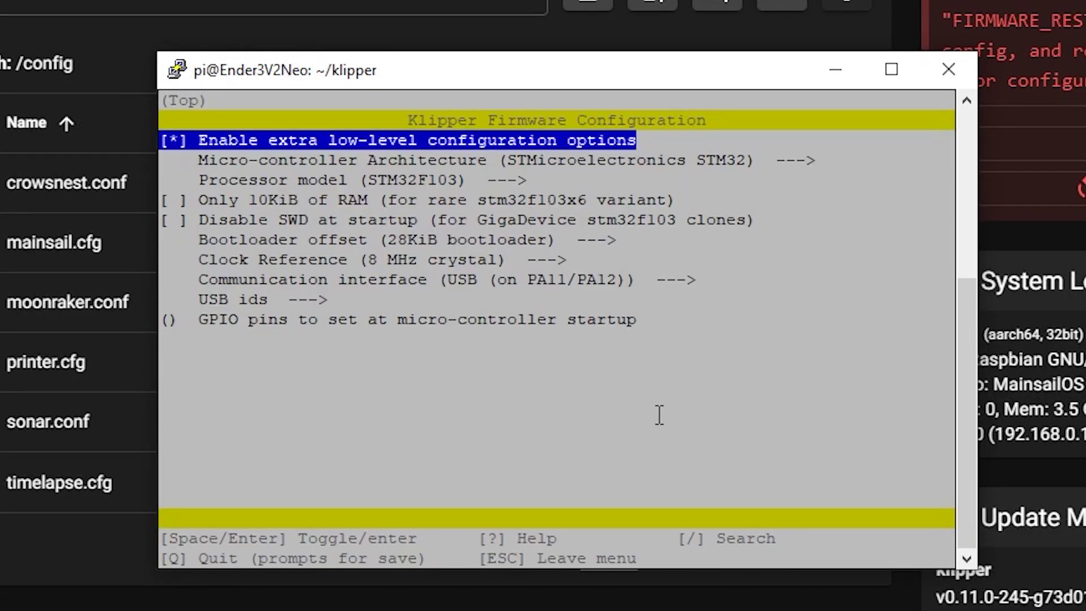
key(space)
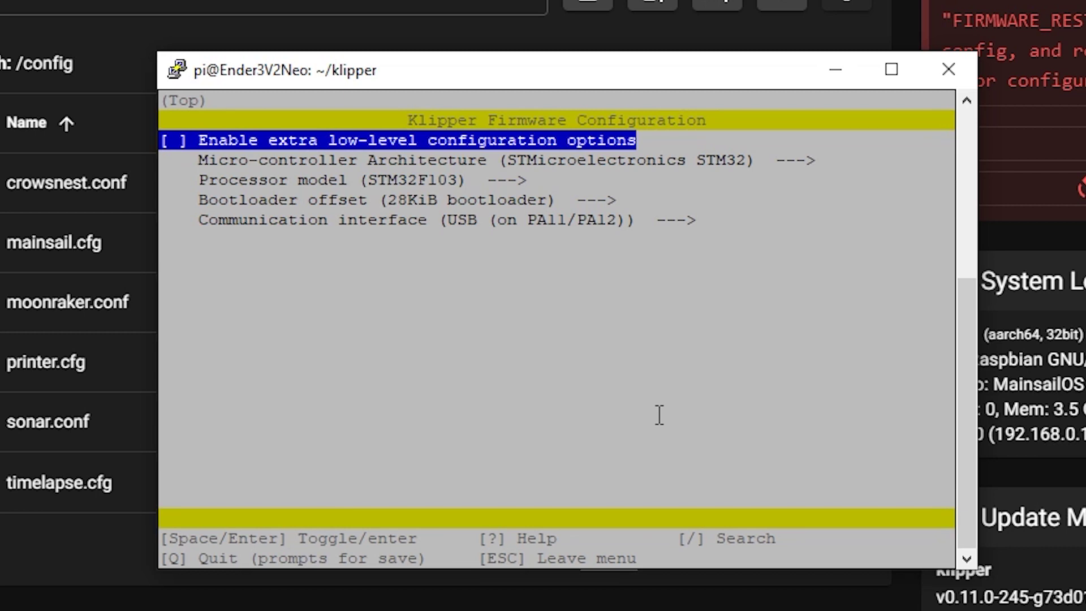
Set Communication interface to Serial on USART1 PA10/PA9, then quit and save the configuration.
key(Down)
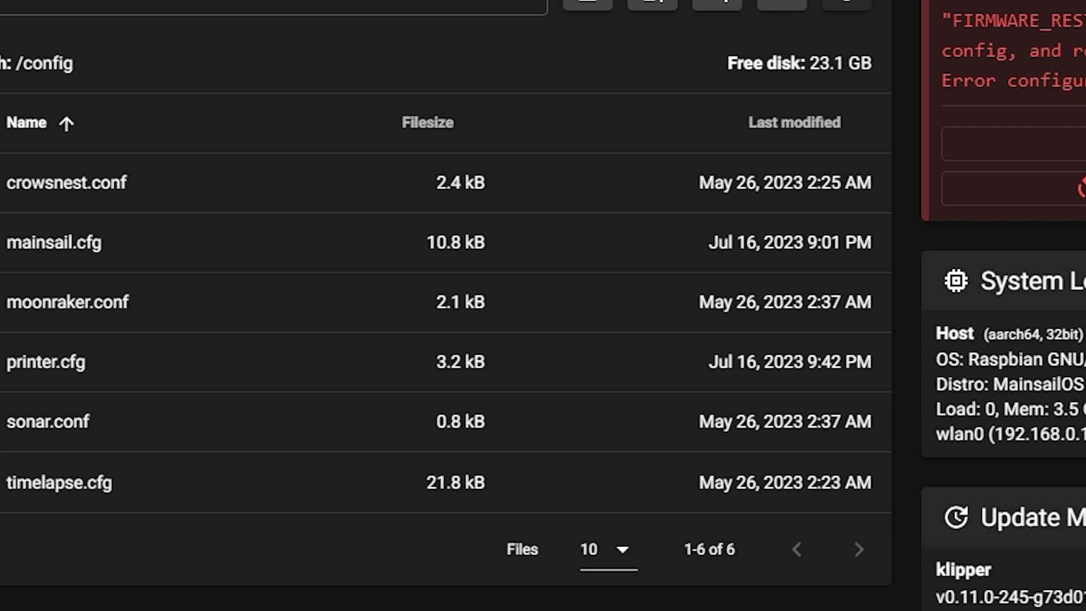
key(alt+Tab)
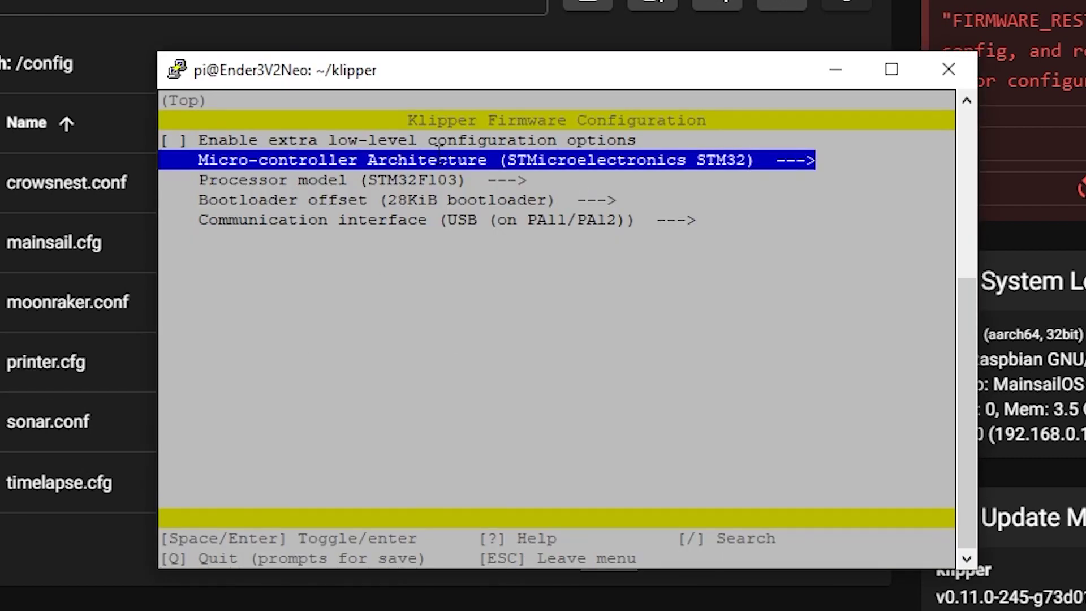
key(Down)
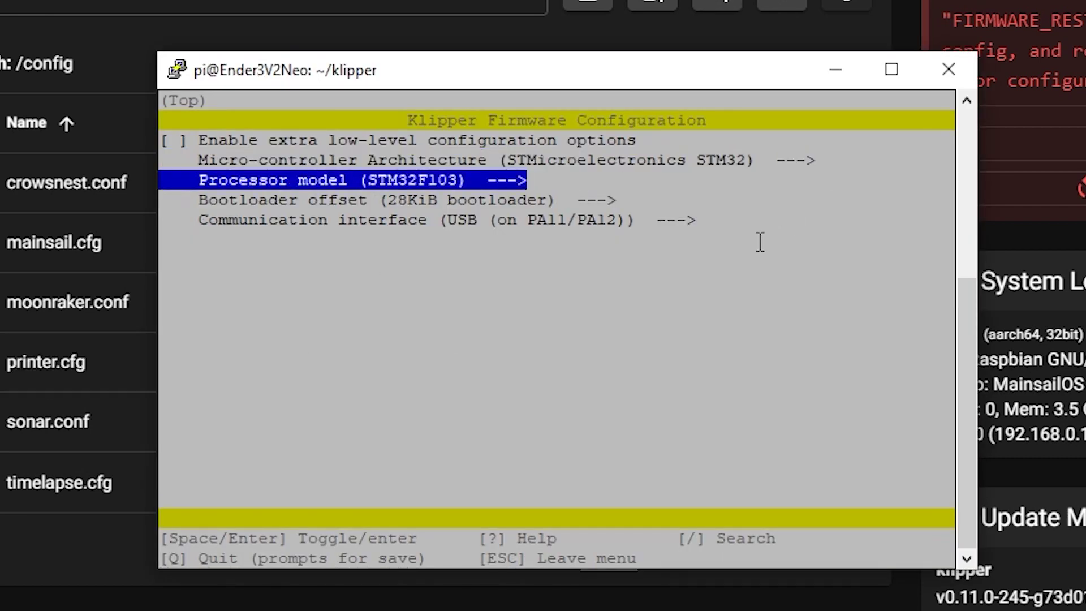
key(Down)
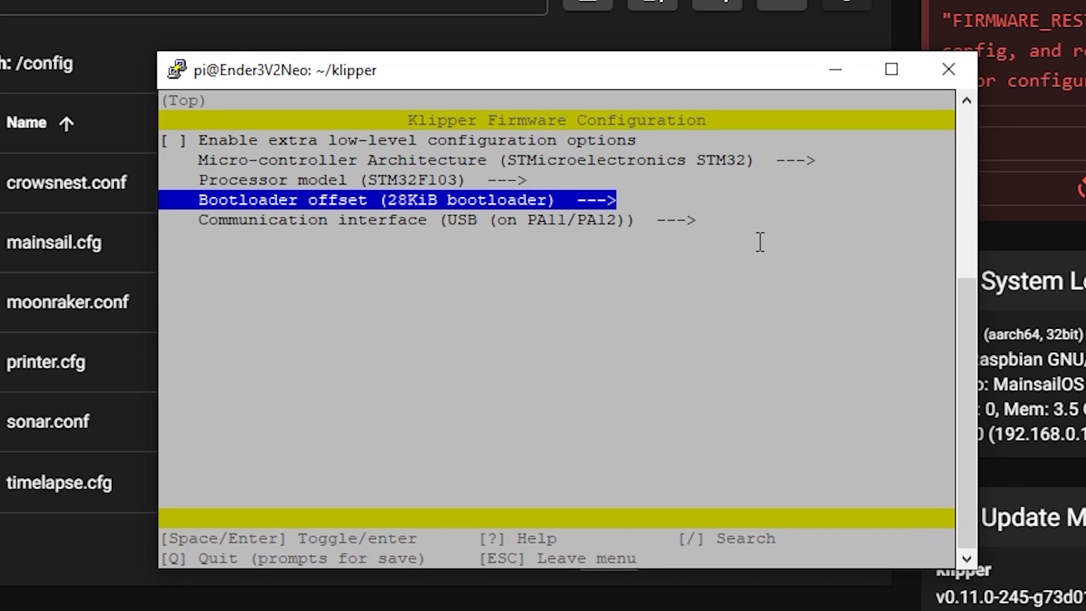
key(Down)
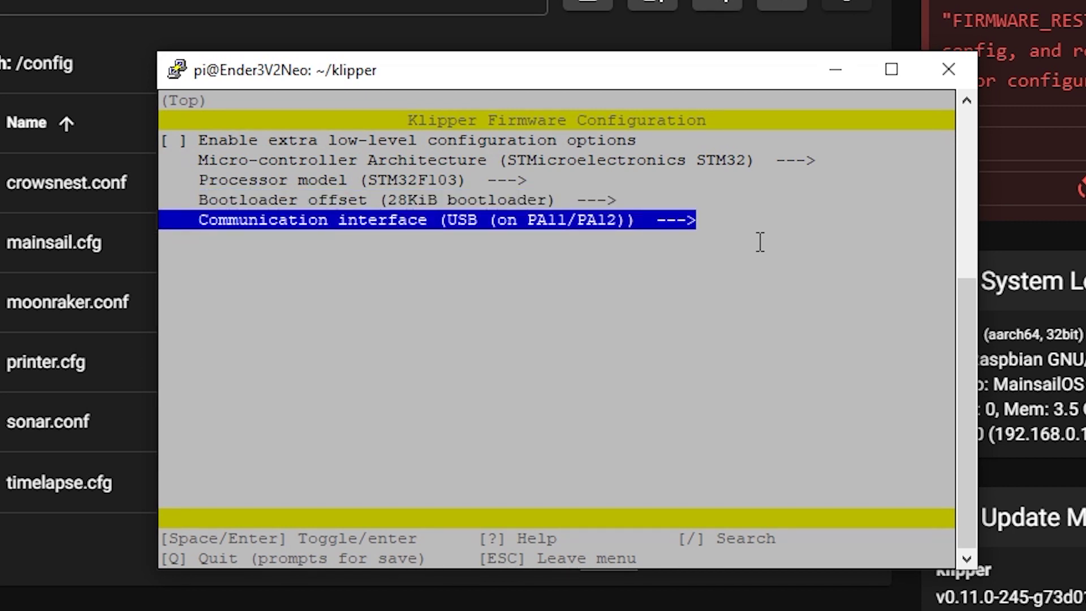
key(Return)
key(Down)
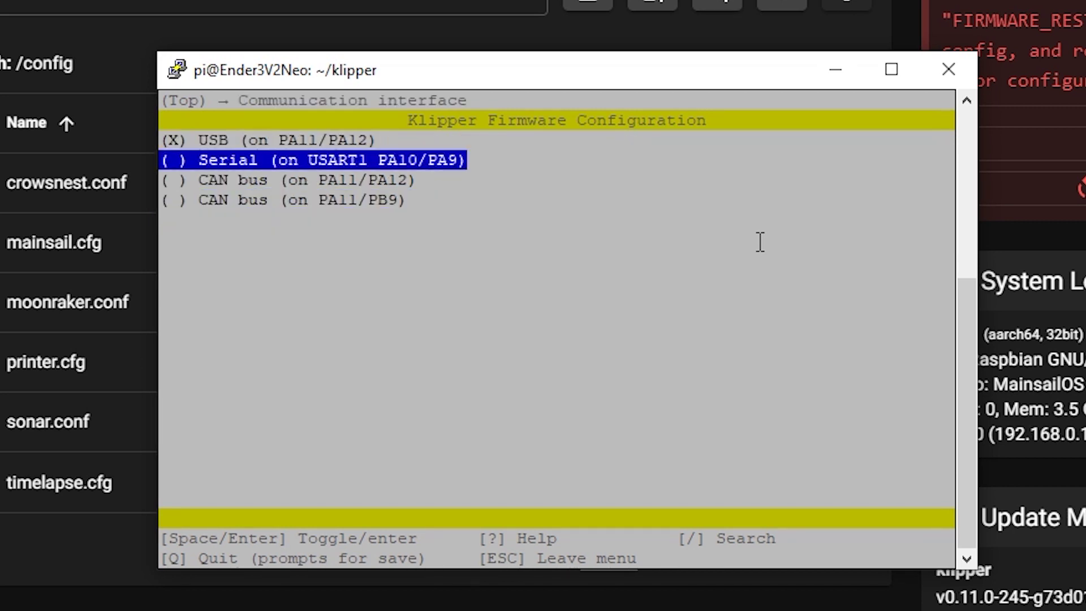
drag(537, 78, 1085, 67)
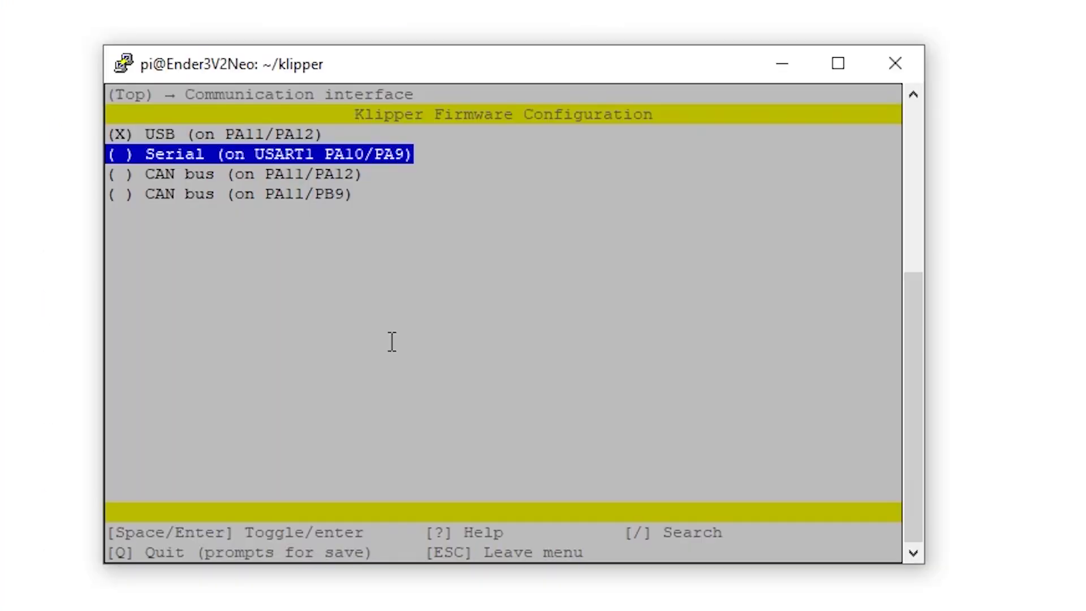
key(Up)
key(Down)
key(Return)
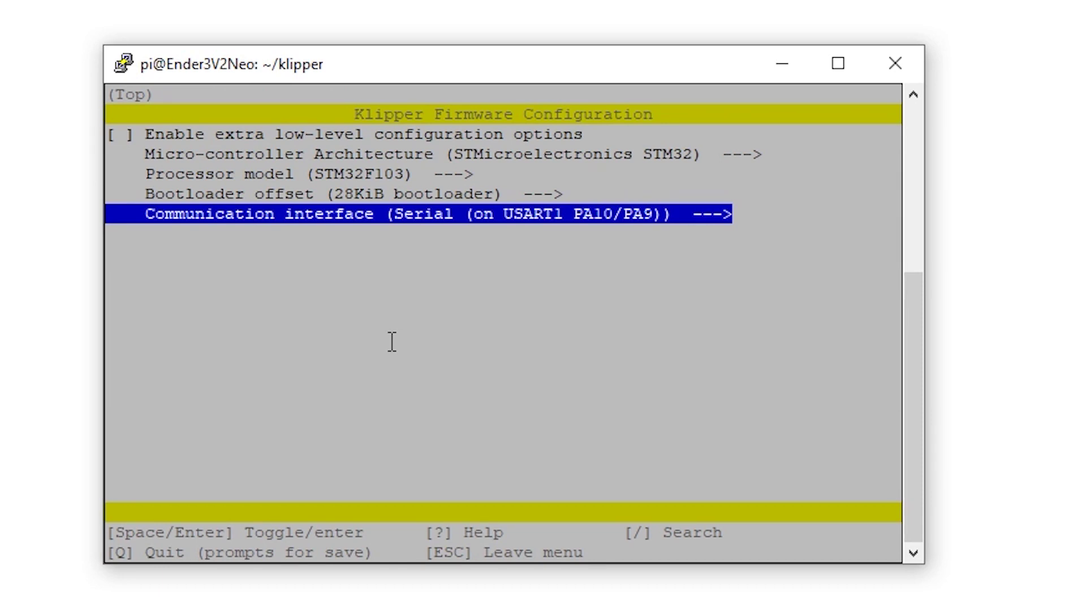
key(q)
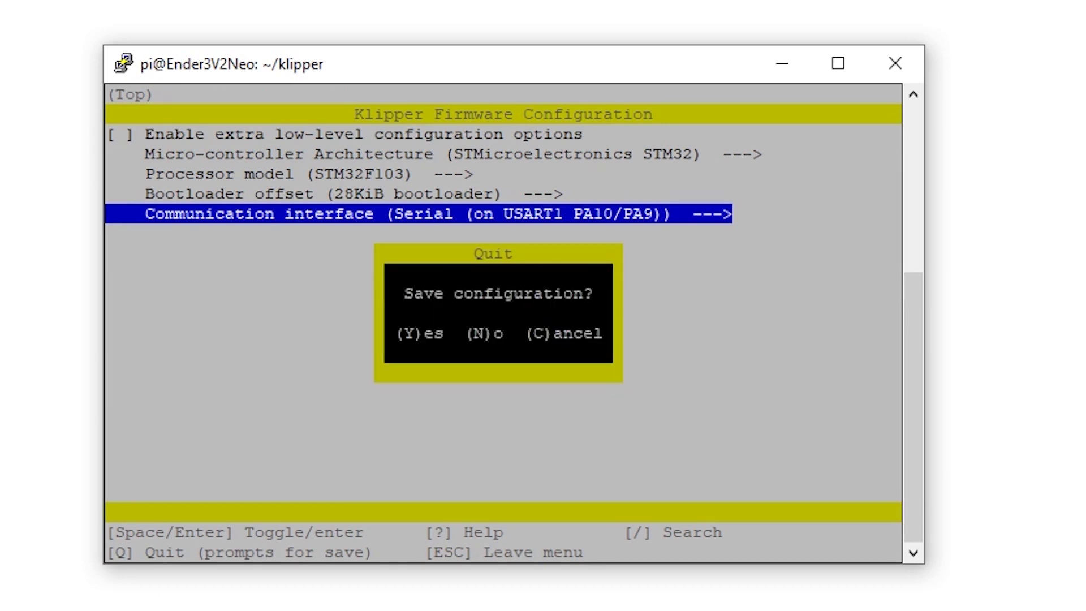
key(y)
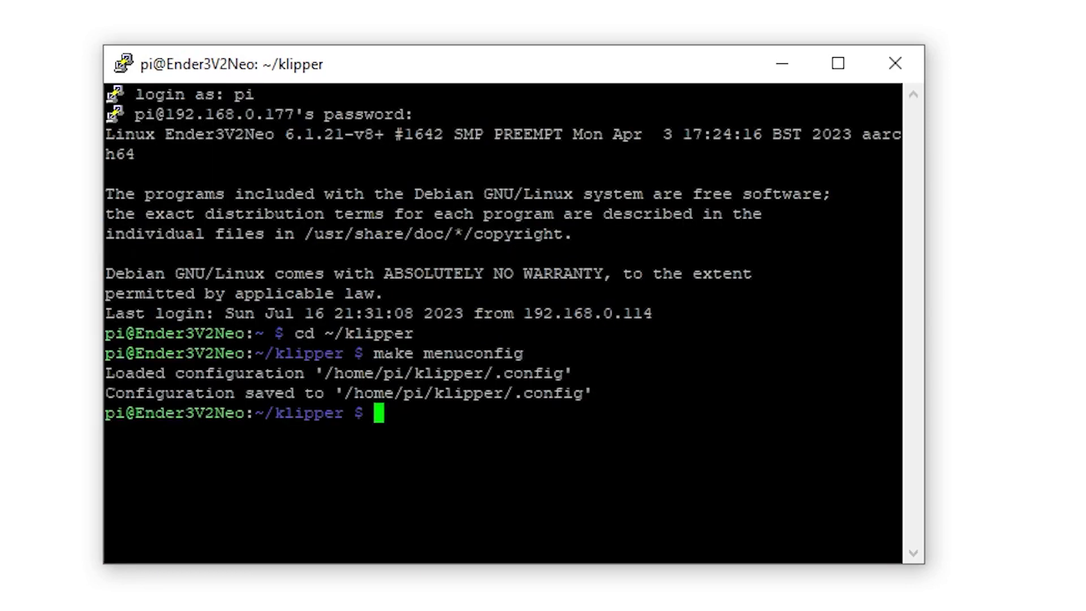
Compile the firmware with make, then create a new Core FTP site named Ender3V2Neo.
text(make)
key(Return)
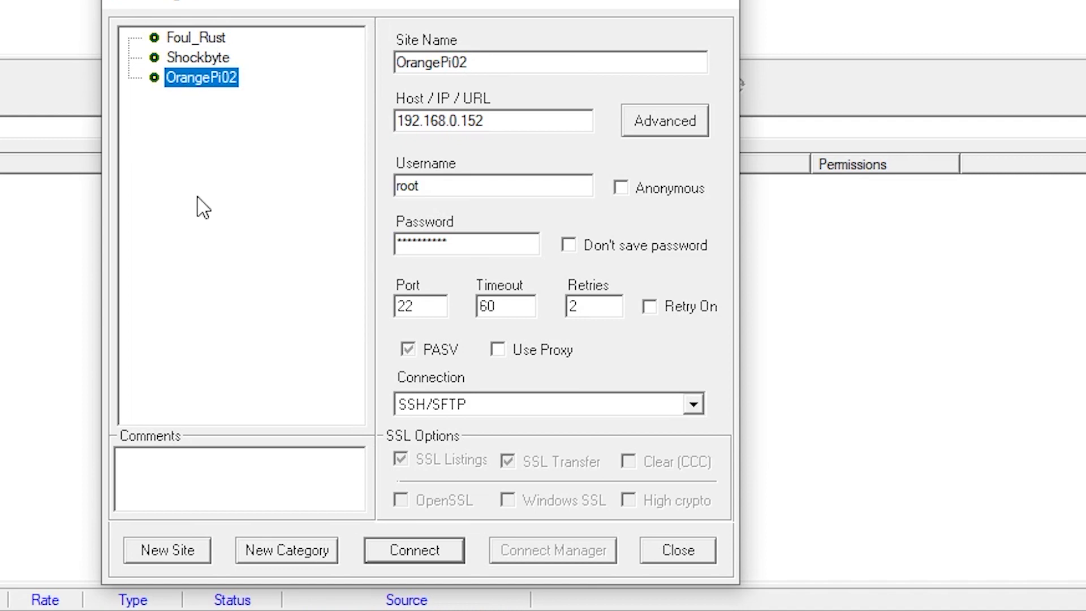
click(179, 550)
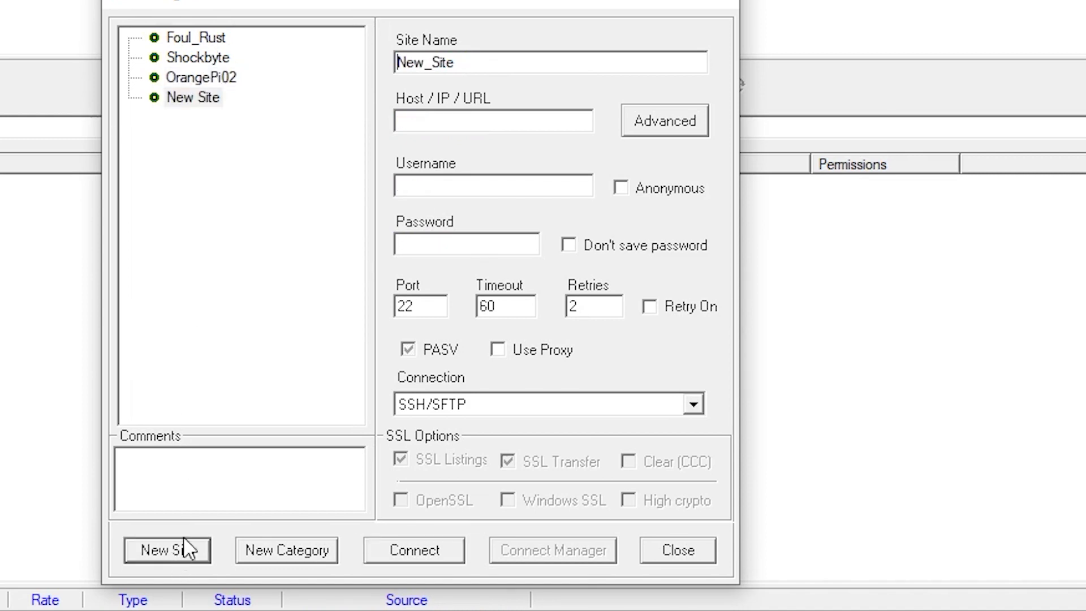
double_click(430, 62)
text(Ender3V2neo)
key(BackSpace)
key(BackSpace)
key(BackSpace)
text(Neo)
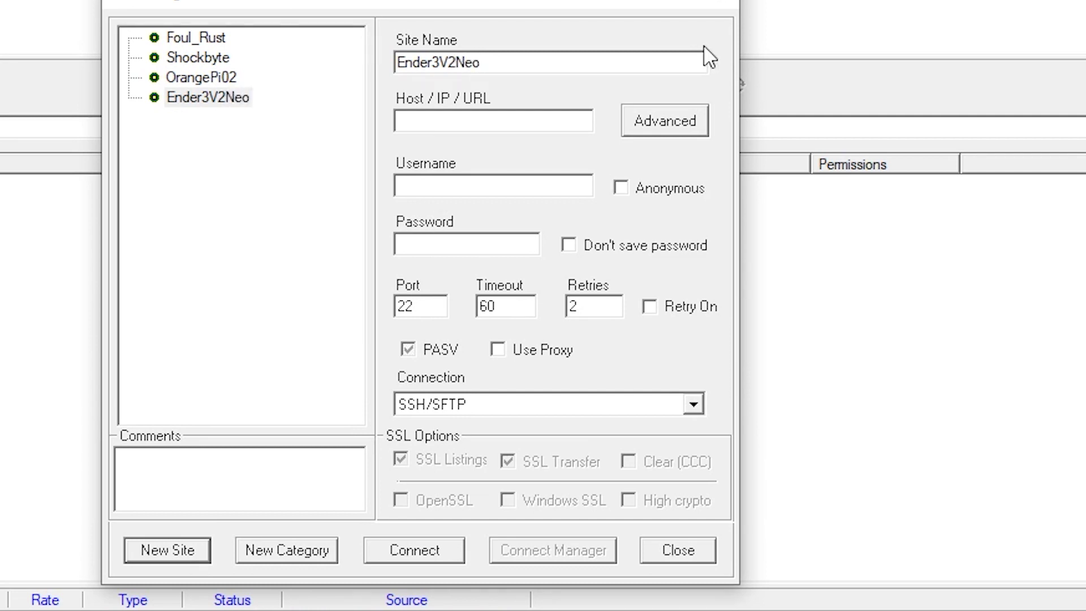
Set the site's host to 192.168.0.177 and enter the Pi's login username.
click(518, 114)
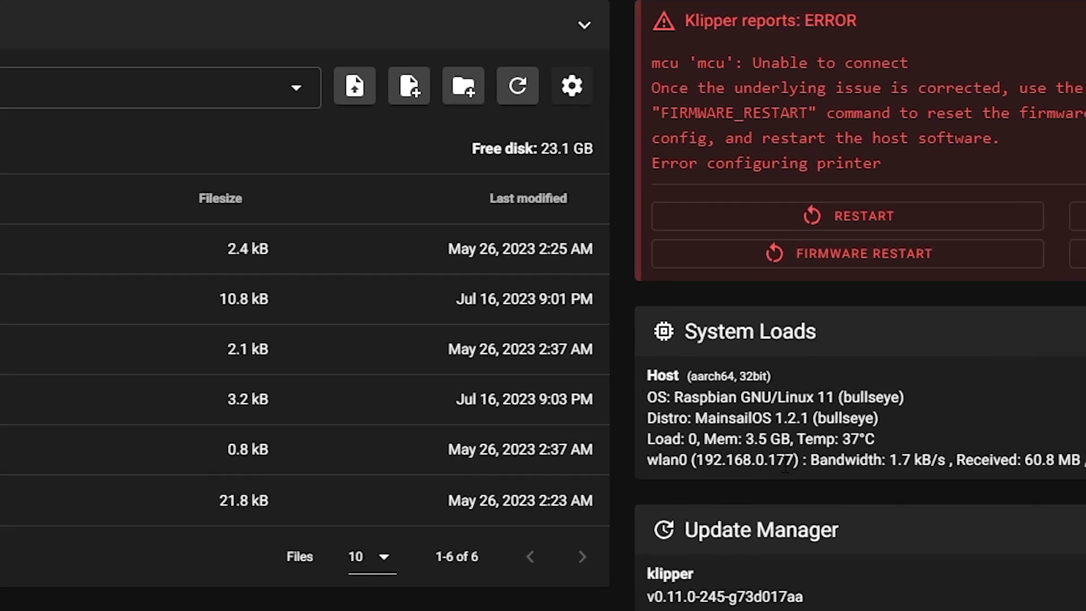
drag(794, 460, 702, 460)
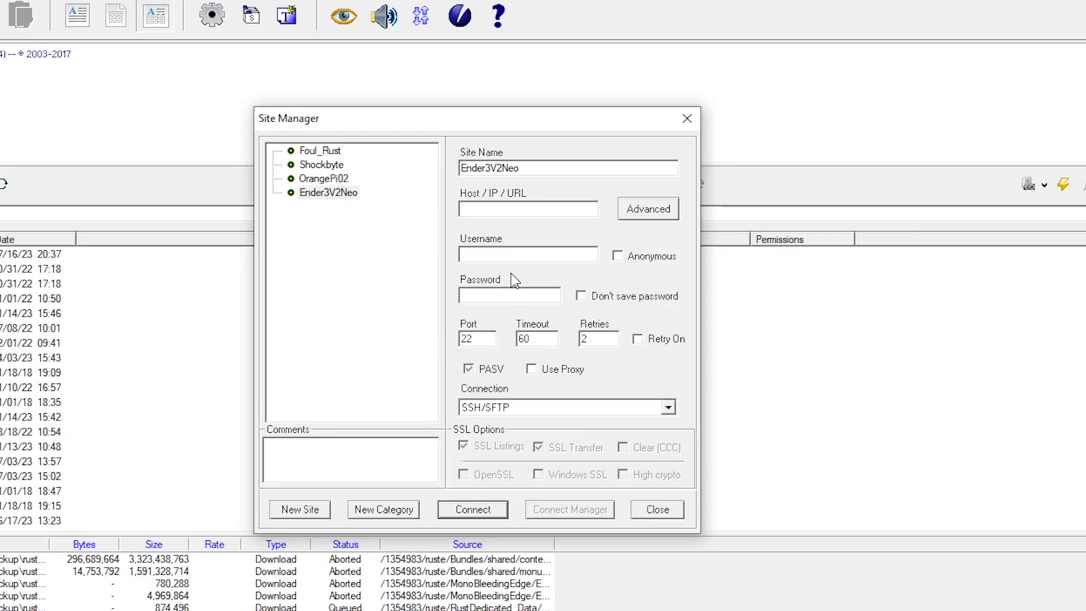
text(192.168.0.177)
click(526, 253)
text(pi)
key(Tab)
Connect to 192.168.0.177, accept the host key, and download klipper.bin from klipper/out.
click(481, 518)
click(468, 458)
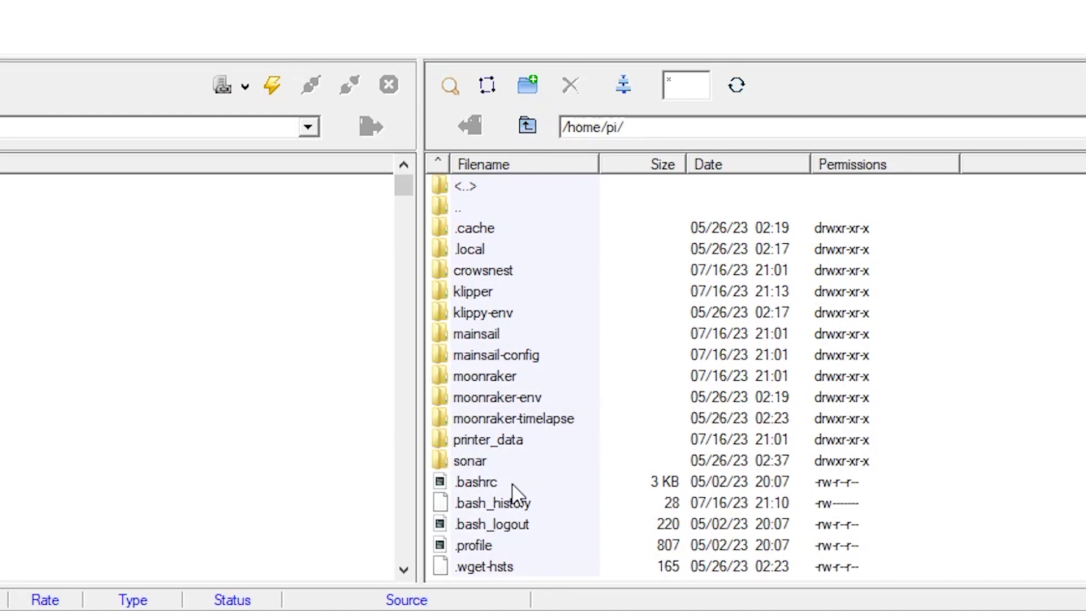
double_click(486, 295)
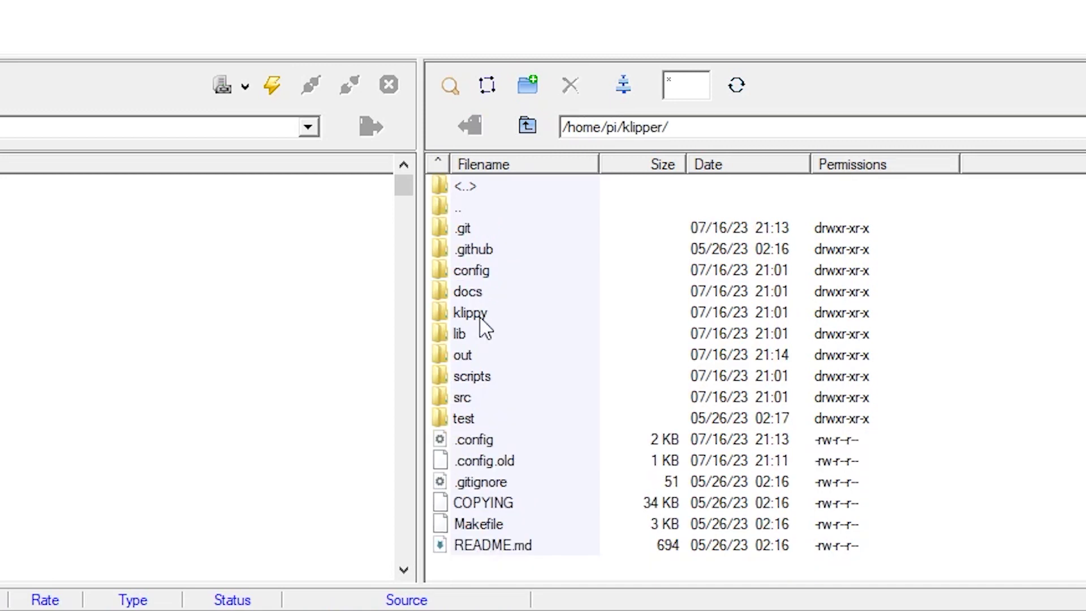
double_click(462, 356)
click(538, 437)
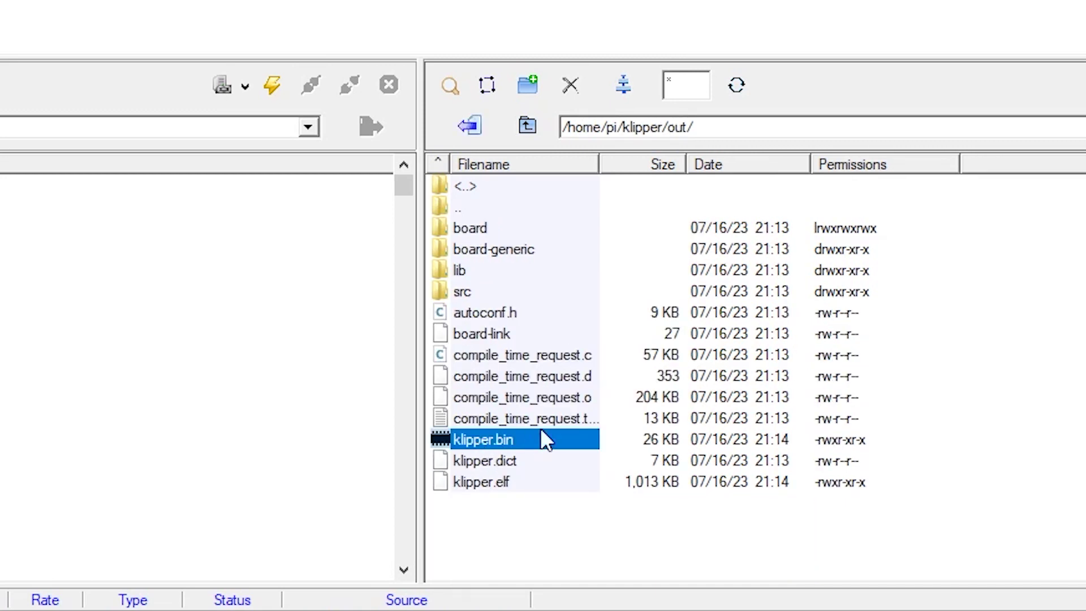
right_click(480, 436)
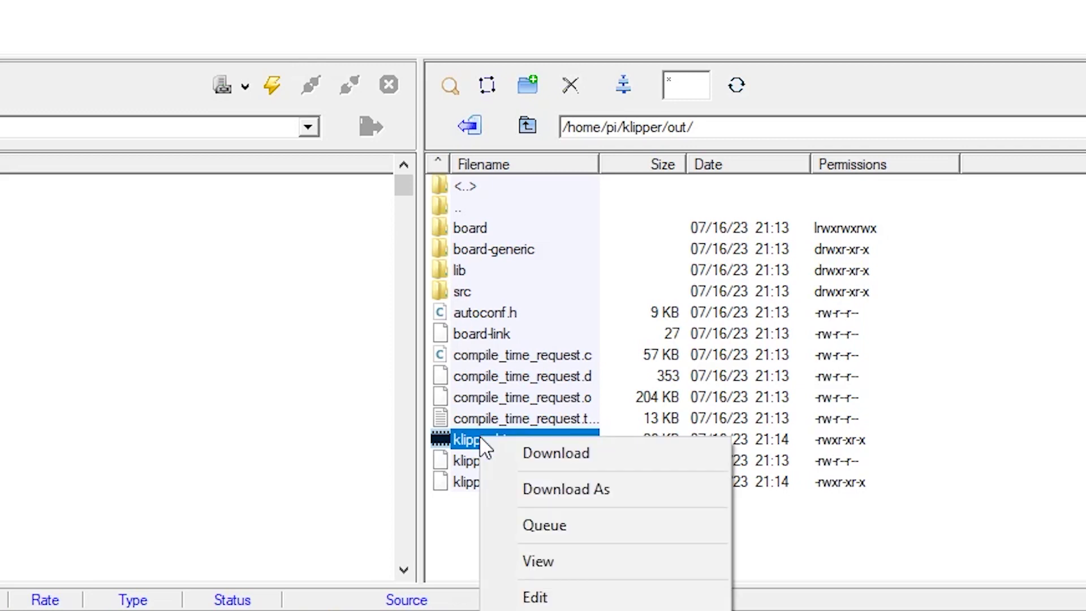
click(569, 452)
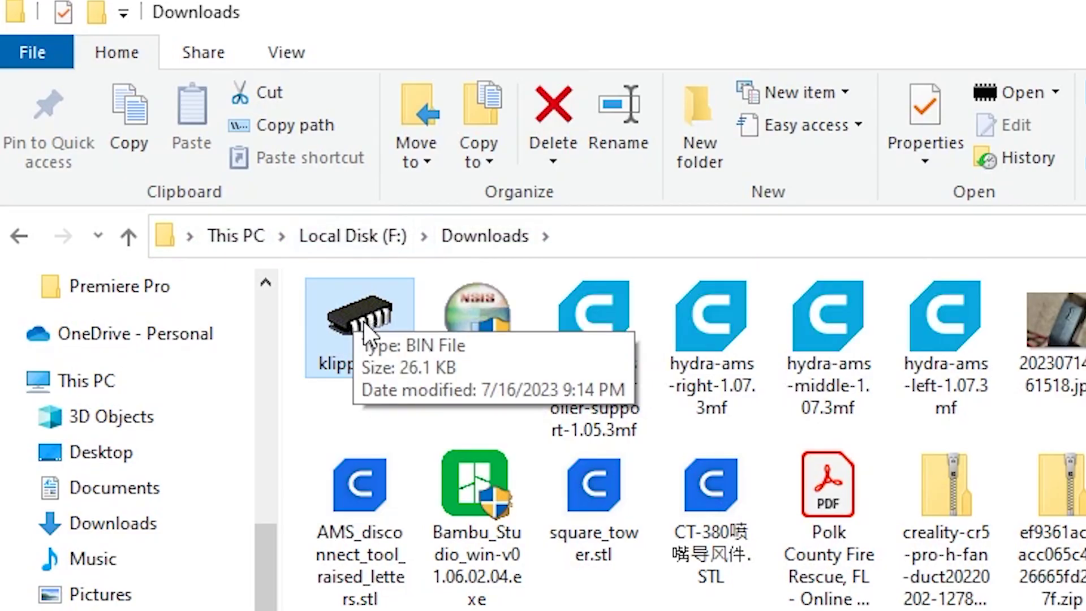
Copy klipper.bin from Downloads and paste it onto USB Drive (I:).
right_click(364, 333)
key(Escape)
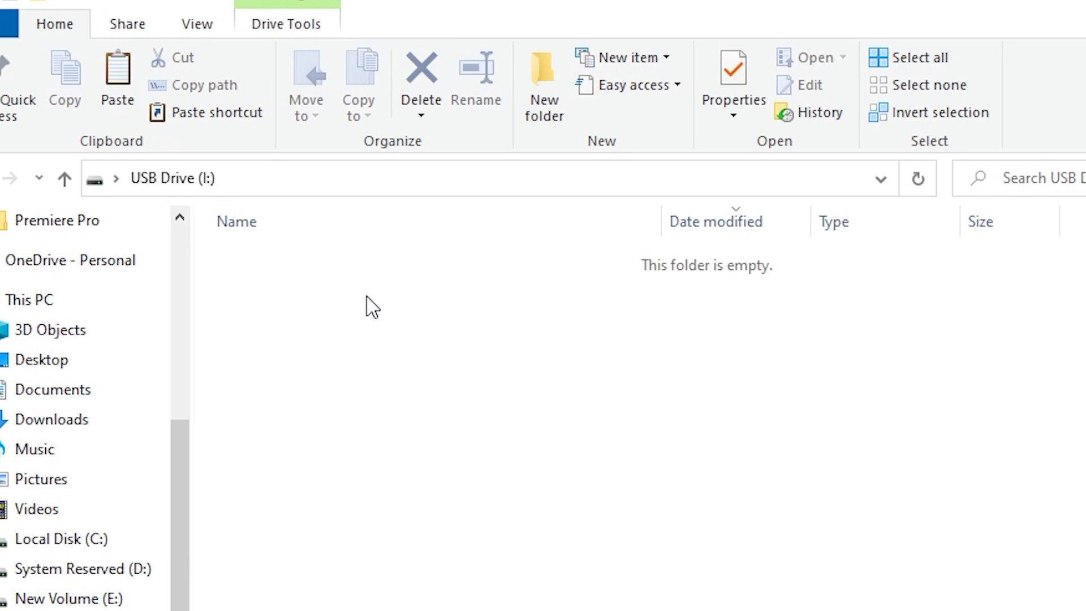
key(ctrl+v)
click(297, 349)
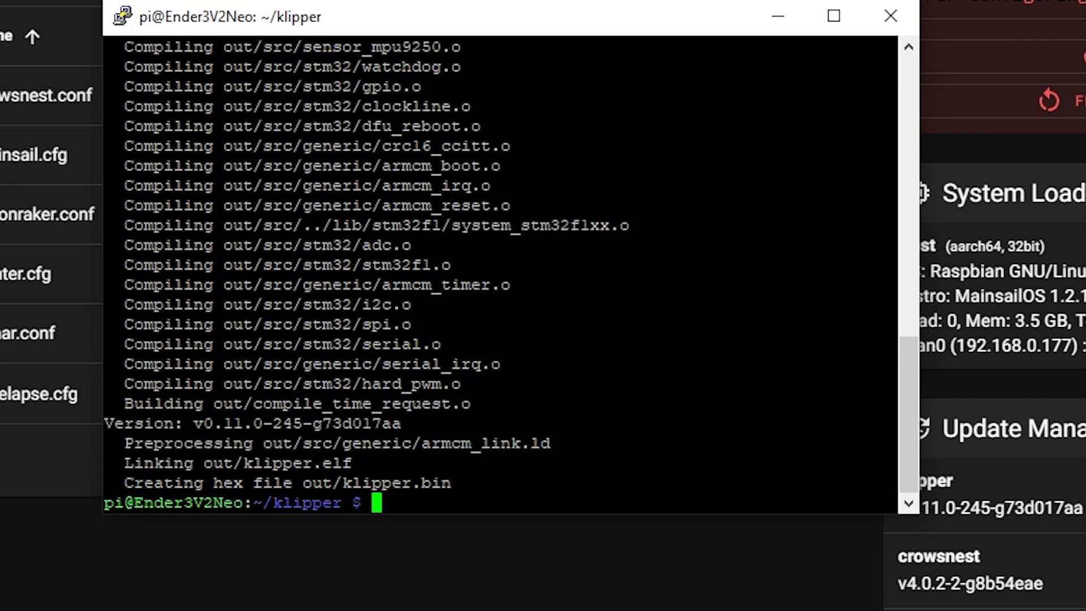
Run ls /dev/serial/by-id to reveal usb-1a86_USB_Serial-if00-port0.
text(ls /dev/)
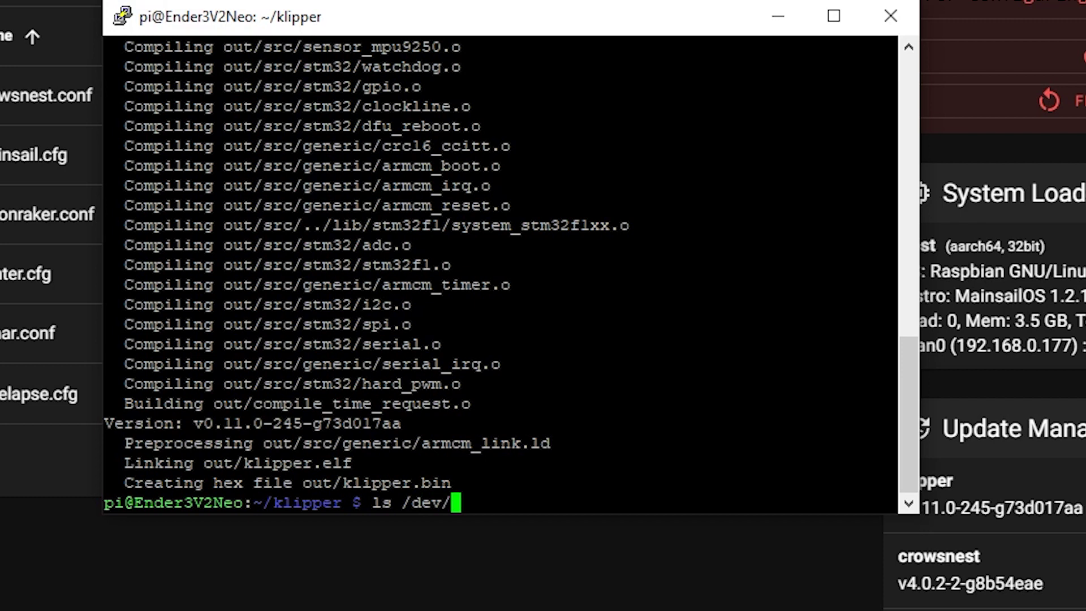
text(serial/by-id)
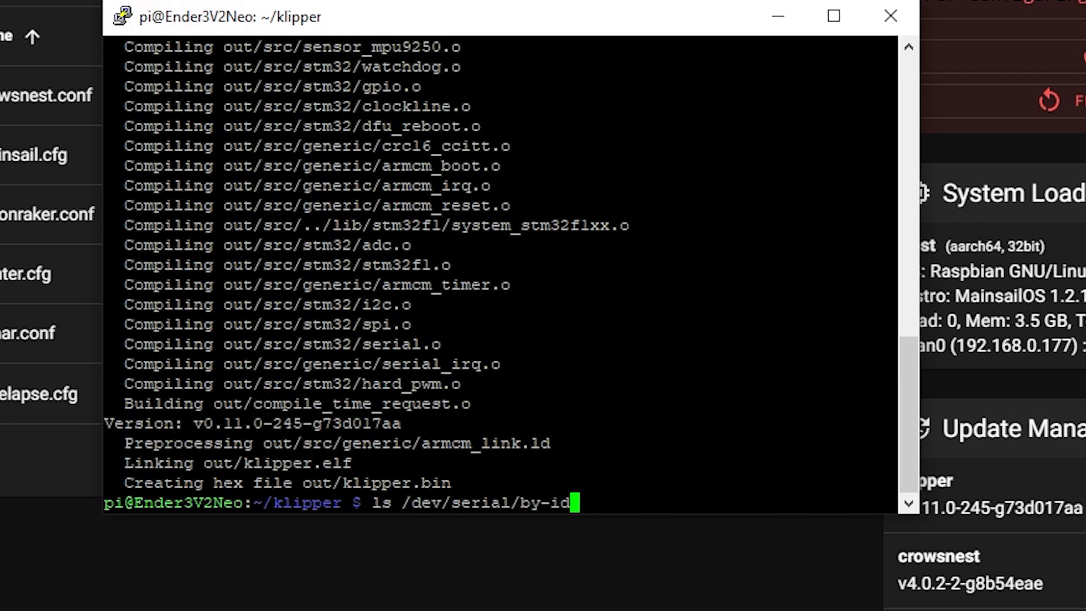
key(Return)
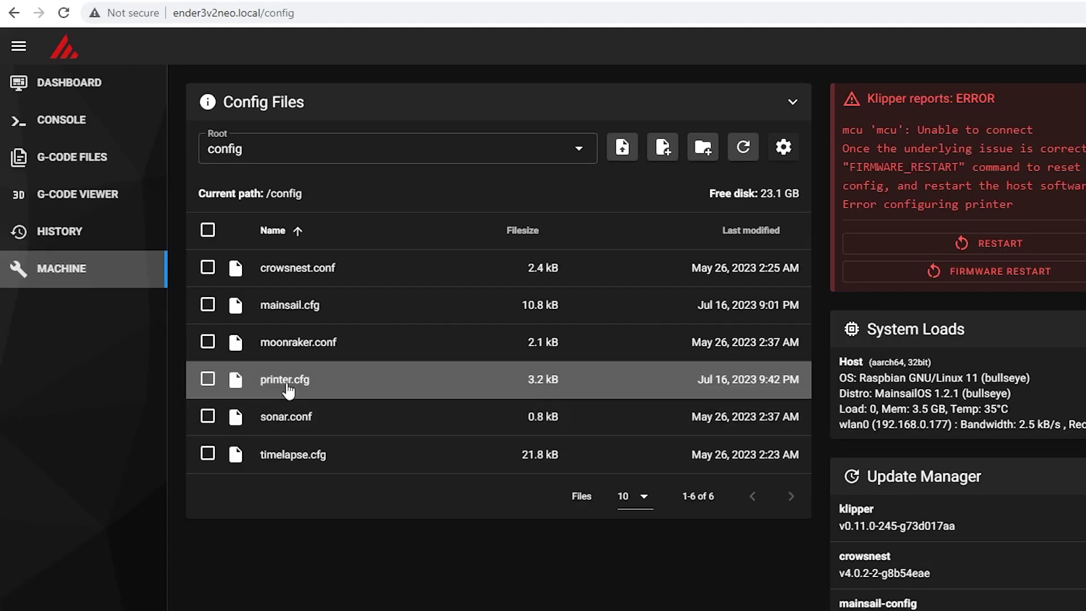
Verify printer.cfg's [mcu] serial matches the by-id USB path, then Save & Restart.
click(26, 274)
scroll(288, 420, down, 18)
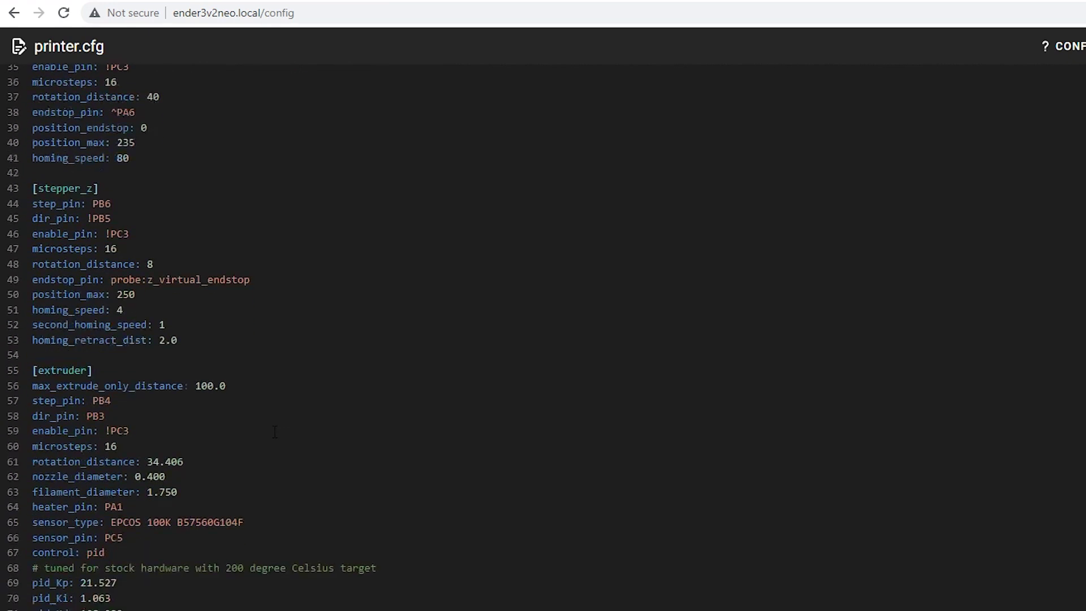
scroll(273, 422, down, 2)
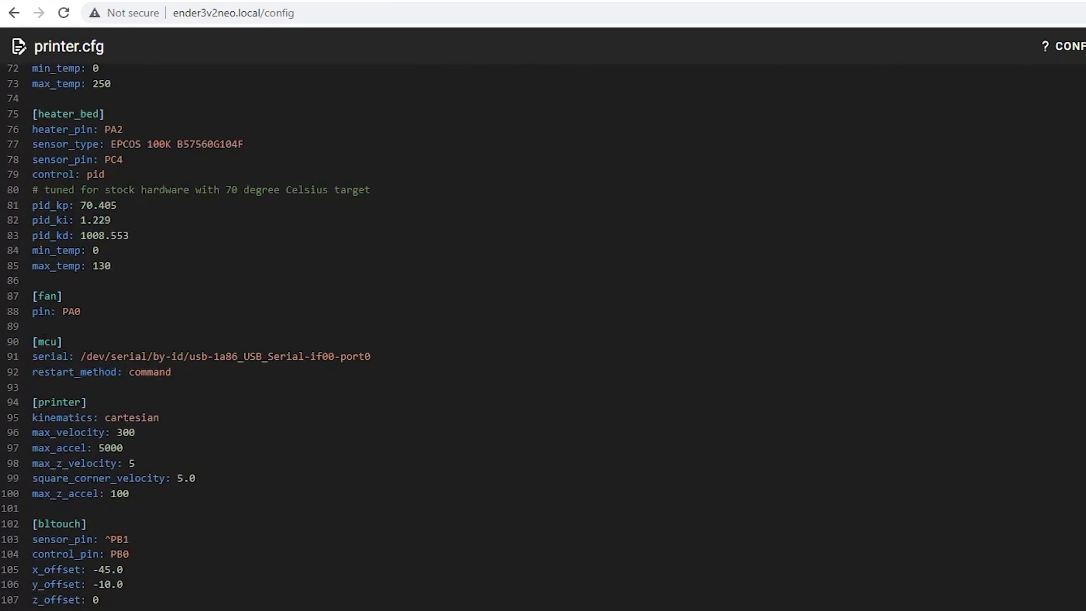
key(alt+Tab)
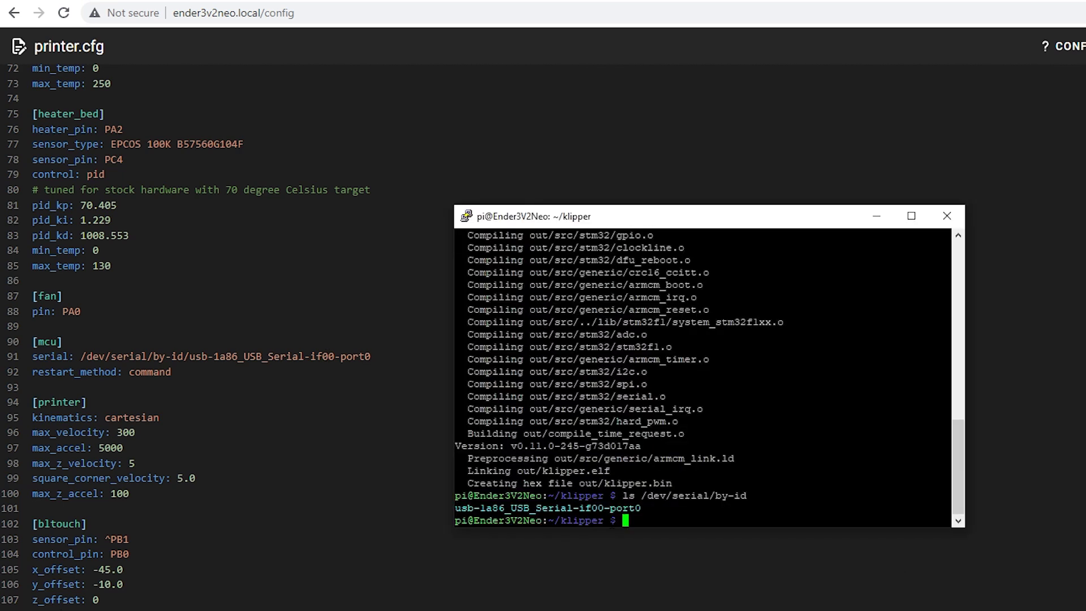
click(875, 216)
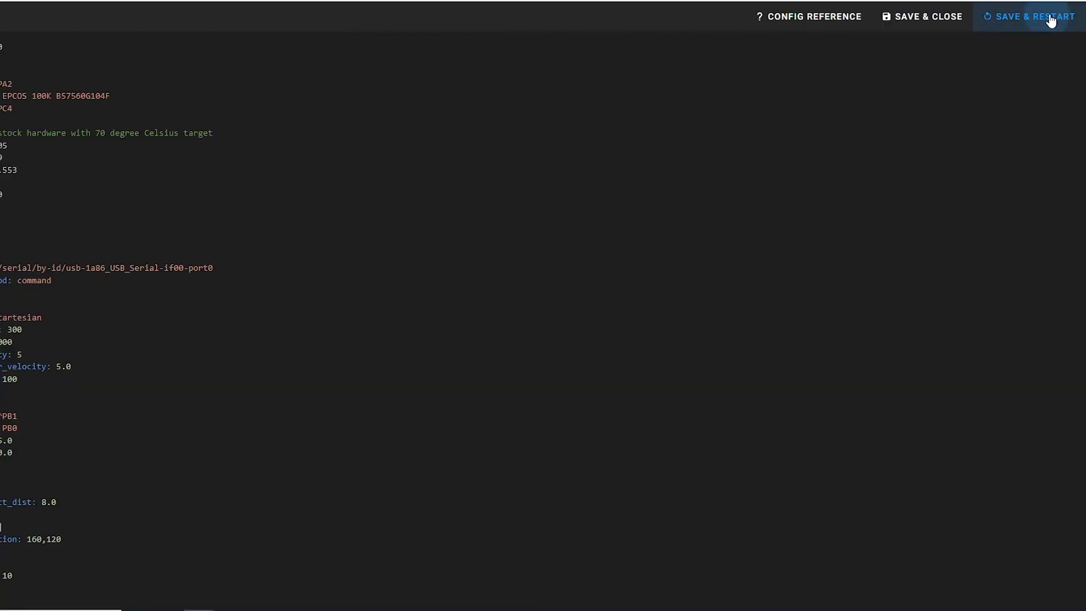
click(1050, 20)
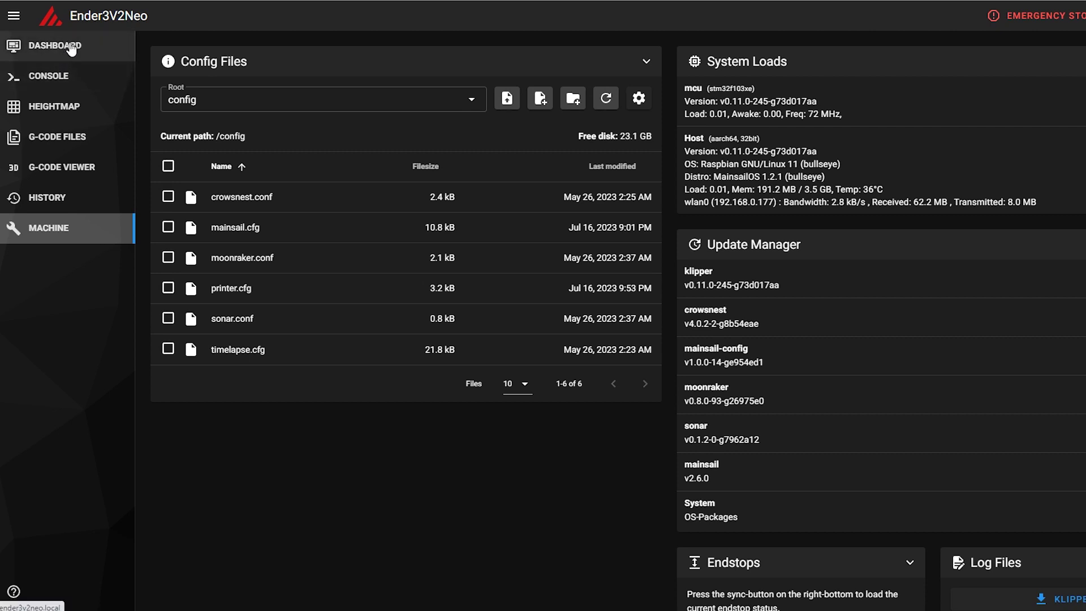
click(71, 48)
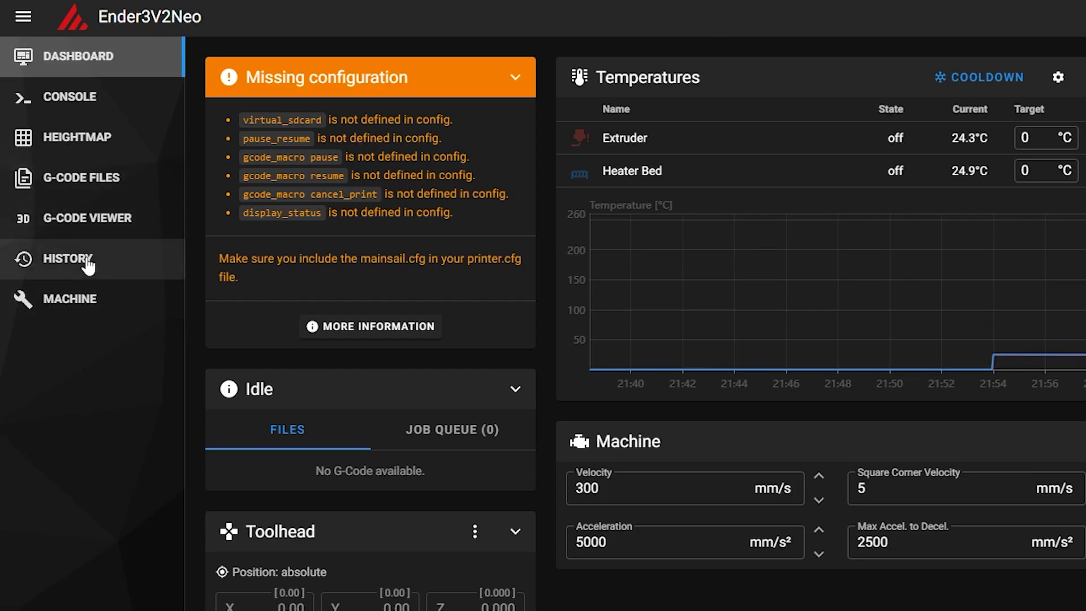
click(80, 300)
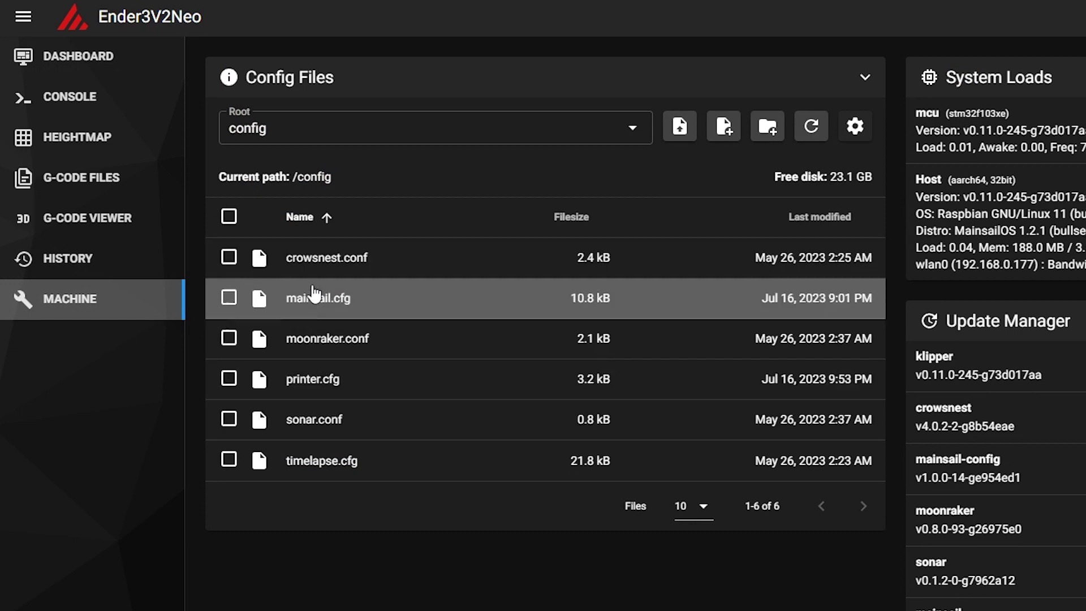
Type [include mainsail.cfg] on line 21 of printer.cfg and Save & Restart.
click(310, 381)
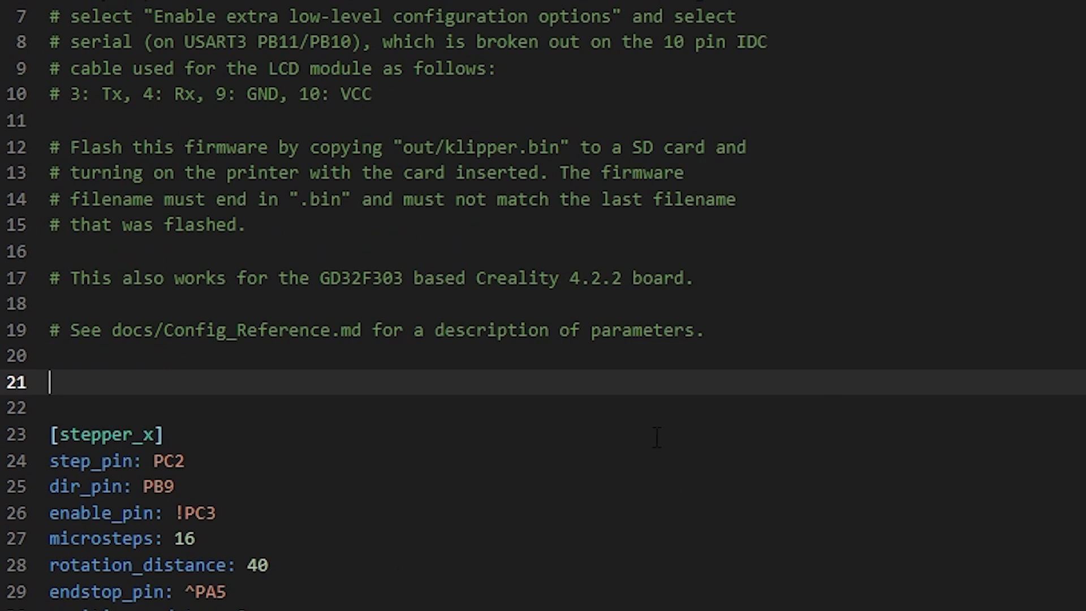
text([)
text(include mainsa)
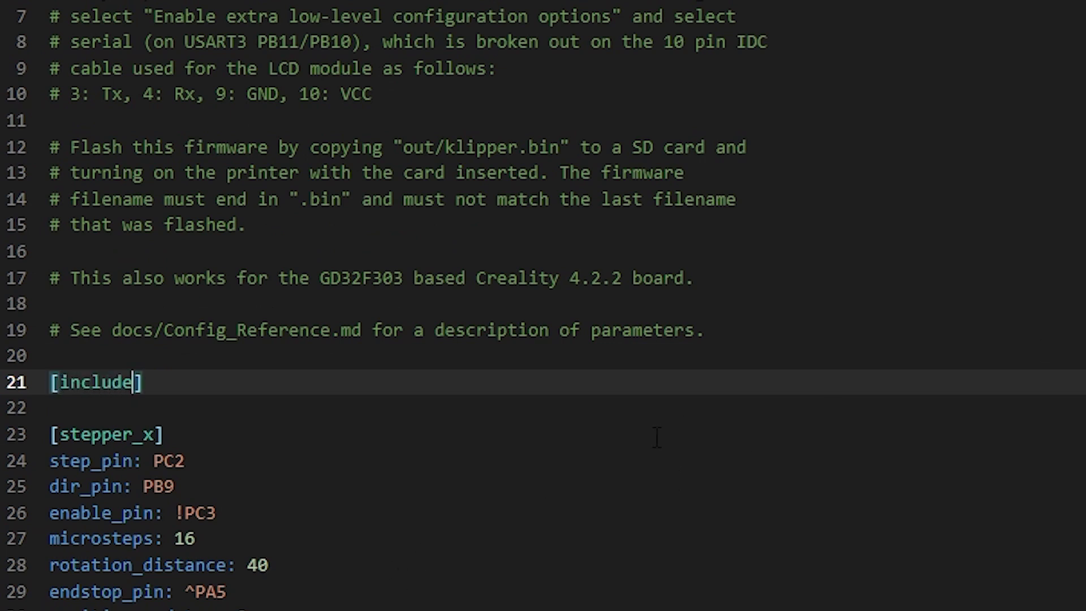
text(il.cfg)
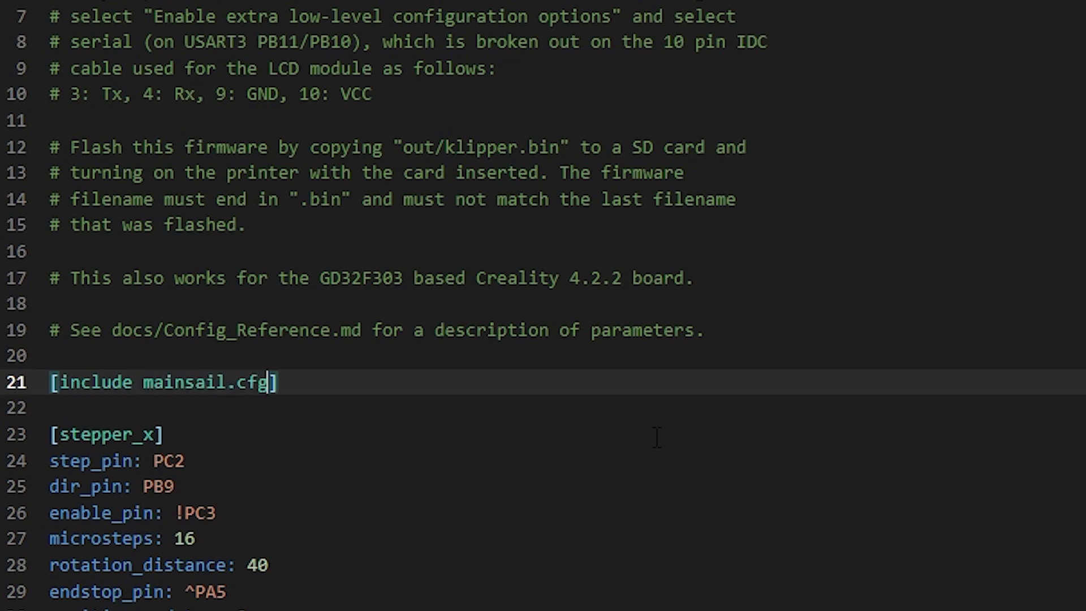
click(321, 382)
click(1033, 50)
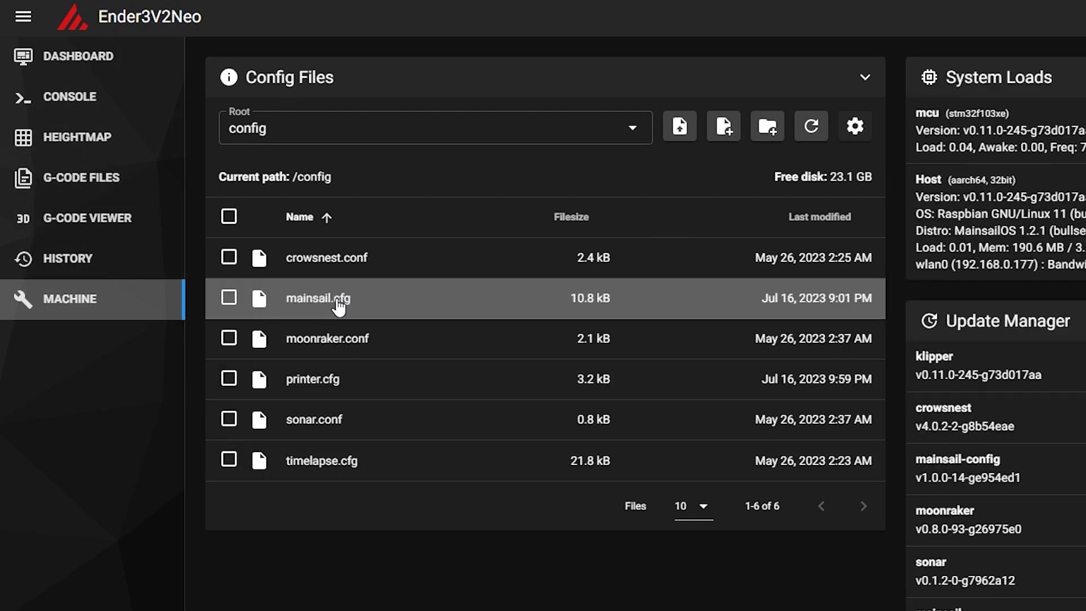
Open the Dashboard and check the Toolhead and Temperatures panels show Standby.
click(111, 56)
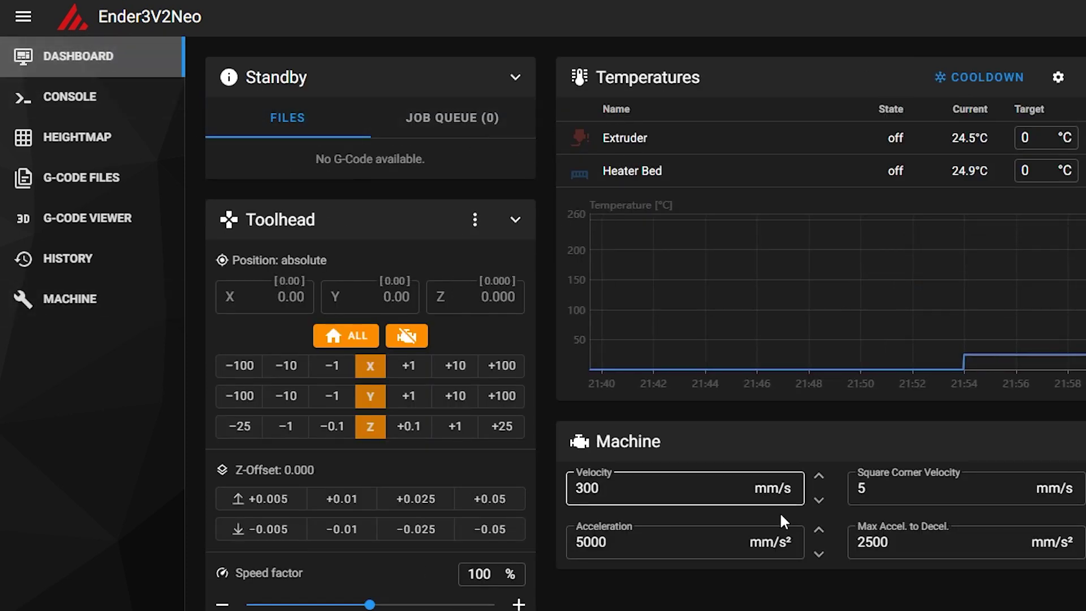
scroll(690, 604, down, 7)
scroll(687, 597, up, 7)
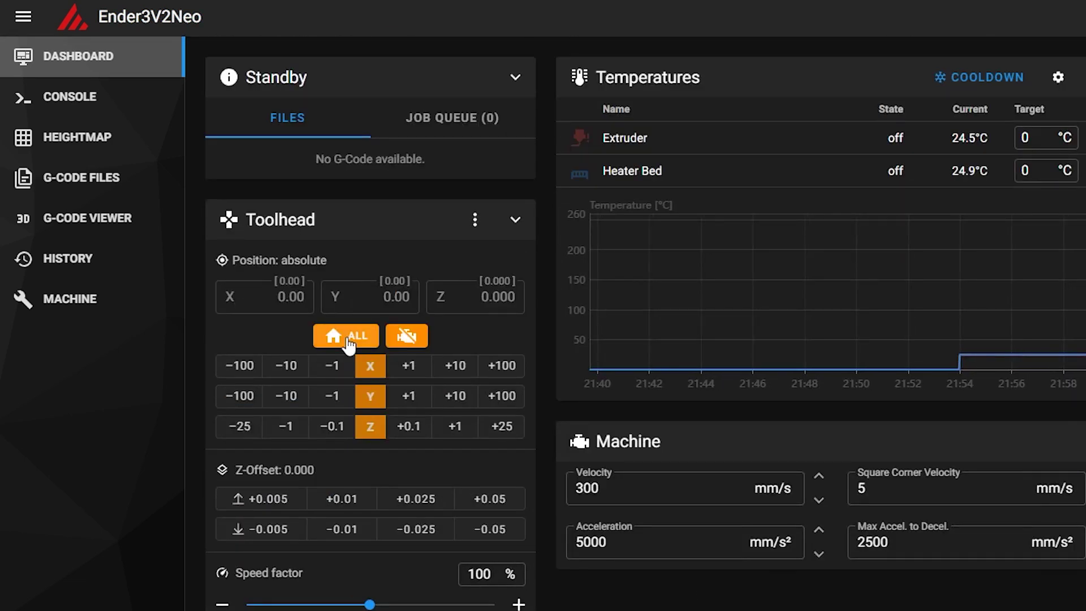